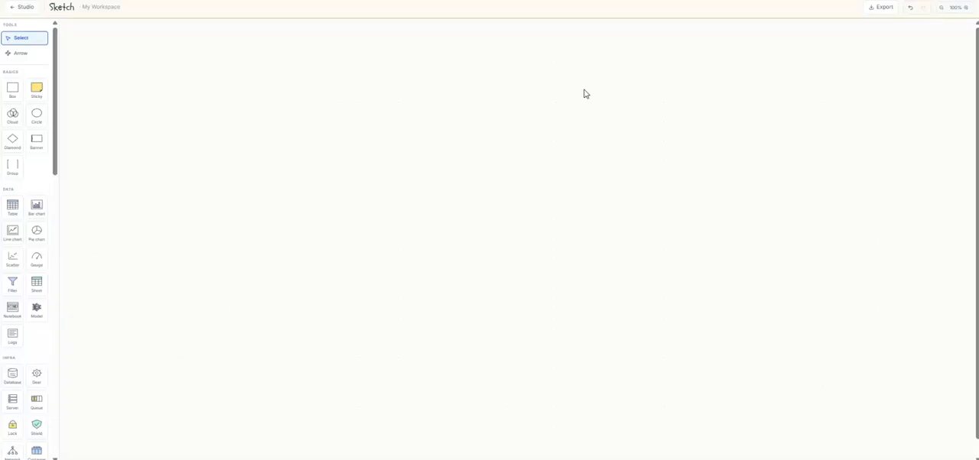
# Add a Database shape from the Infra set and place it in the left part of the empty canvas
pyautogui.click(599, 93)
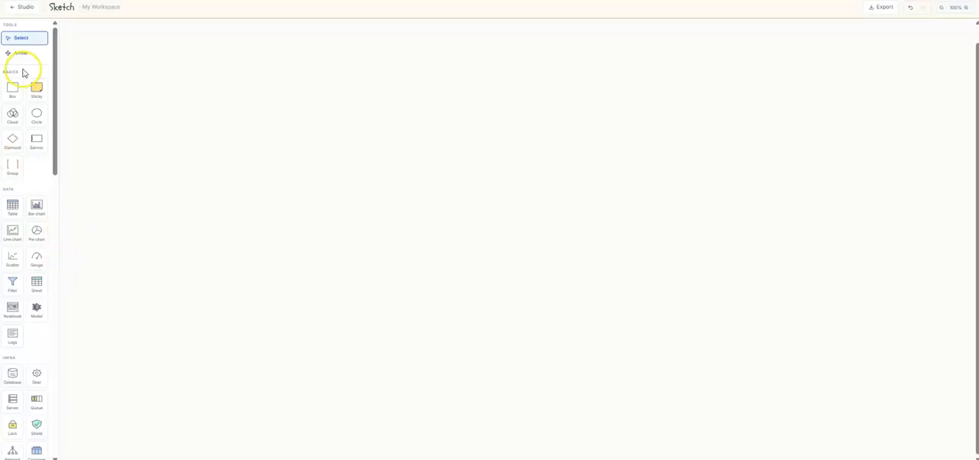
pyautogui.scroll(-2, 23, 199)
pyautogui.scroll(-2, 23, 200)
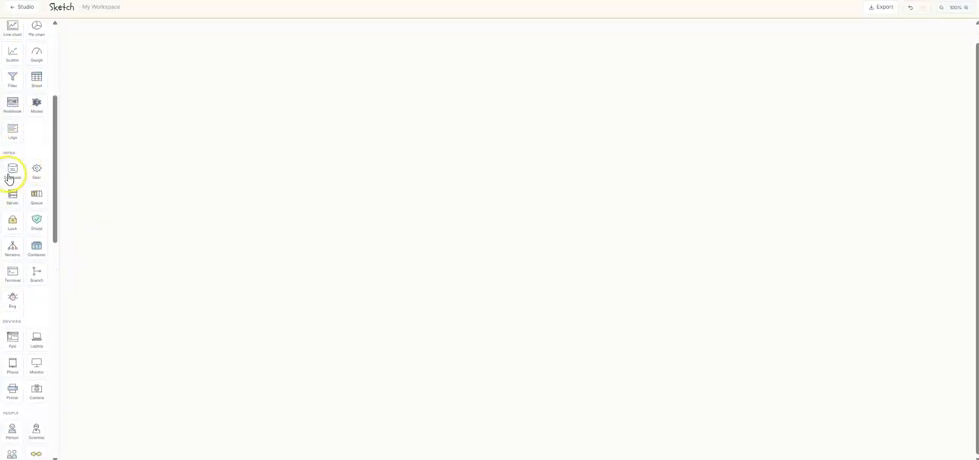
pyautogui.click(8, 171)
pyautogui.moveTo(520, 244); pyautogui.dragTo(237, 193)
pyautogui.click(155, 288)
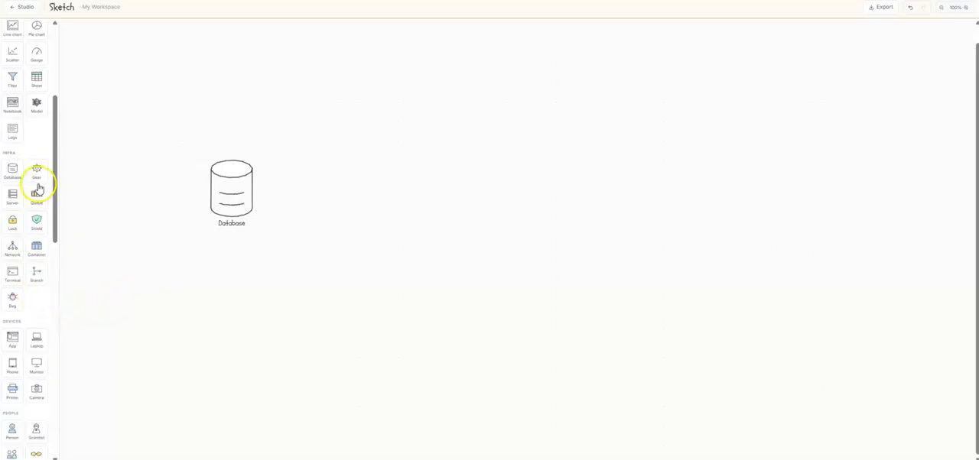
# Add a Globe shape from the Objects set and place it directly below the Database shape
pyautogui.scroll(-3, 46, 303)
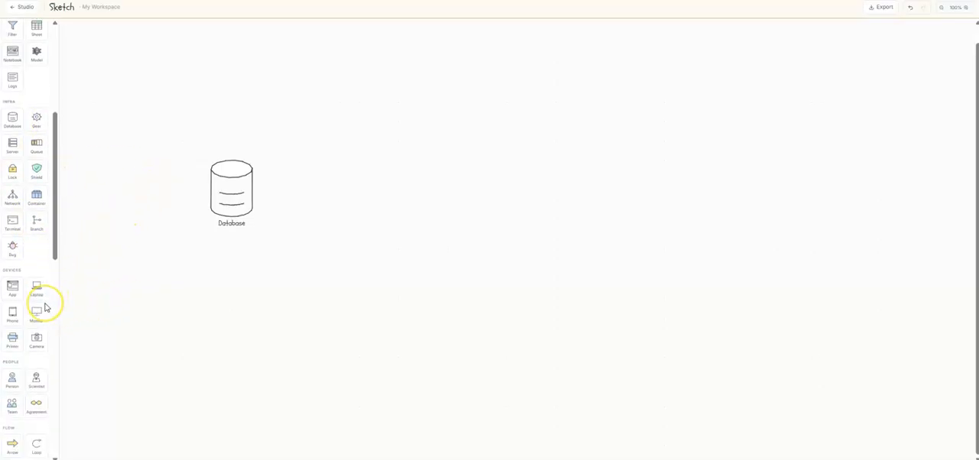
pyautogui.scroll(-10, 44, 307)
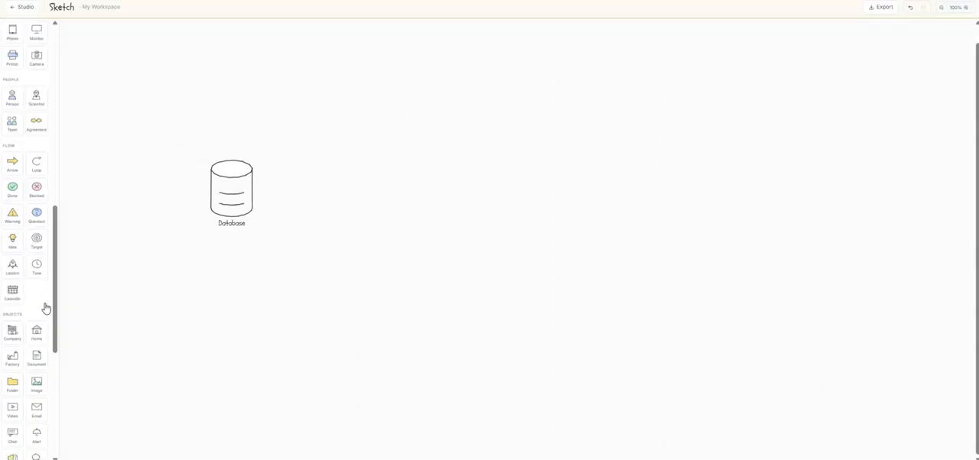
pyautogui.scroll(-3, 44, 307)
pyautogui.click(71, 301)
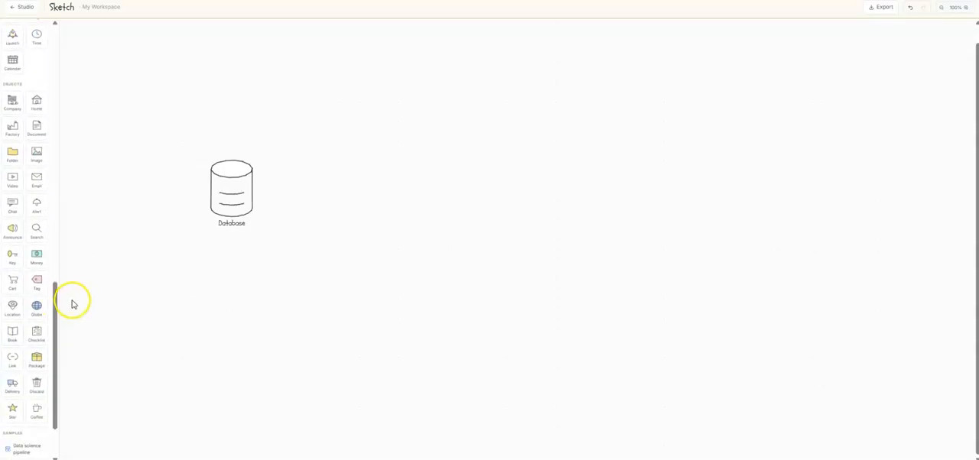
pyautogui.click(37, 307)
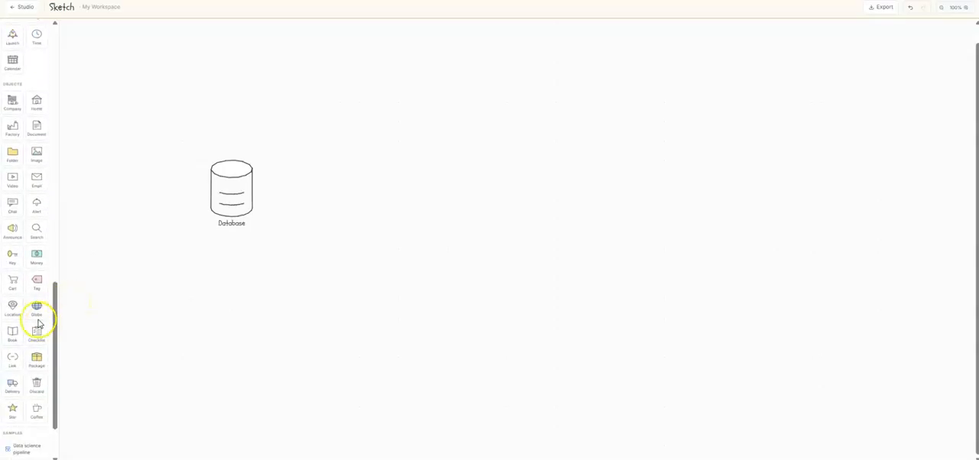
pyautogui.moveTo(524, 223); pyautogui.dragTo(234, 276)
# Add a Logs shape from the Data set and place it directly above the Database shape
pyautogui.scroll(3, 39, 384)
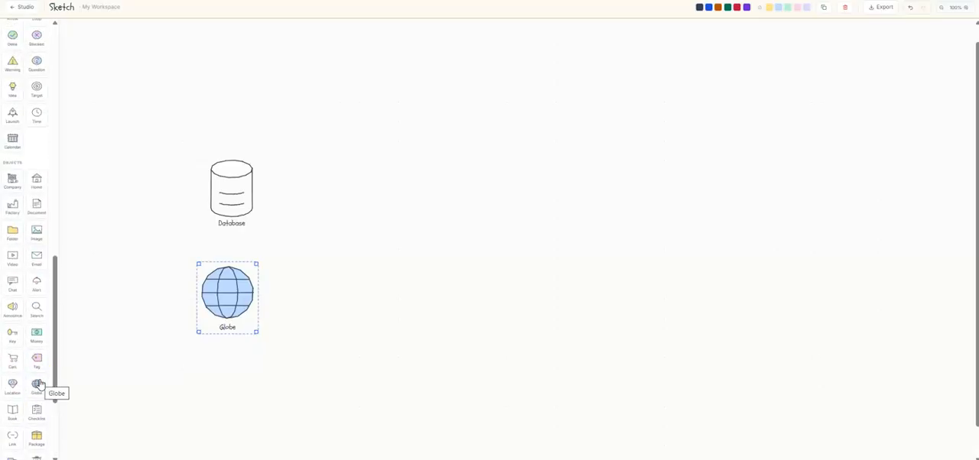
pyautogui.scroll(10, 39, 384)
pyautogui.scroll(15, 39, 384)
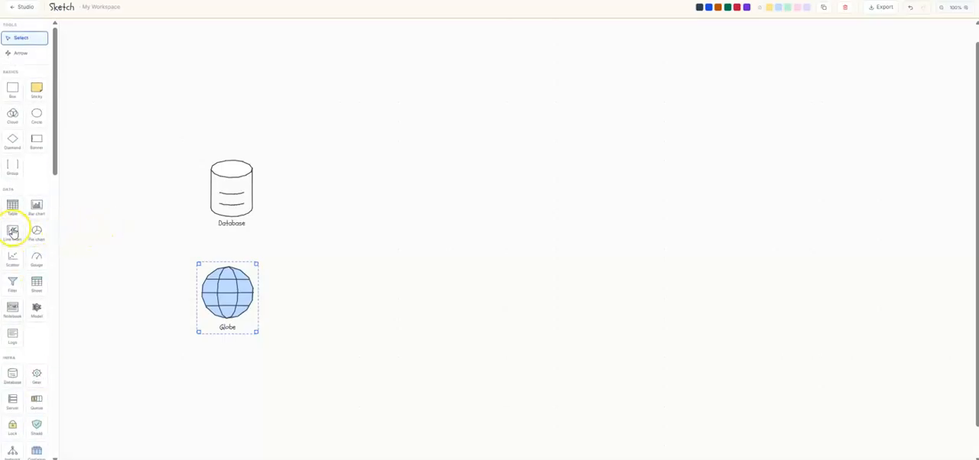
pyautogui.click(12, 336)
pyautogui.moveTo(527, 240); pyautogui.dragTo(250, 79)
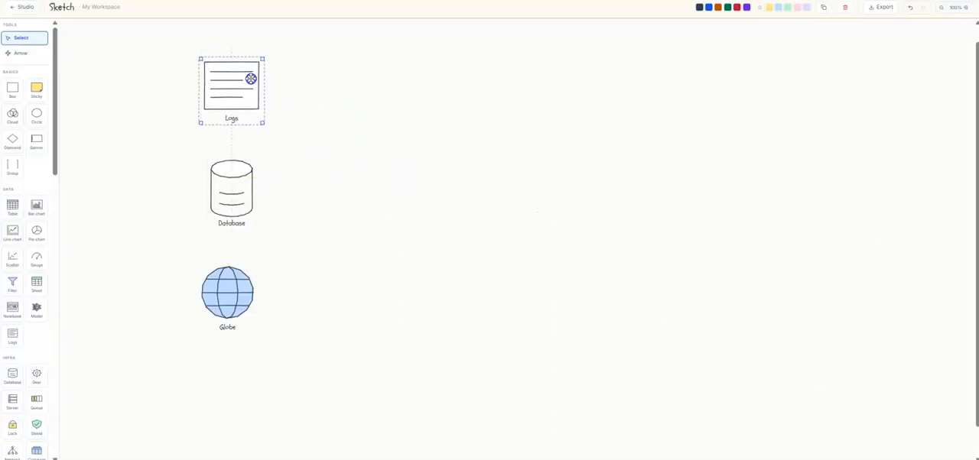
pyautogui.click(301, 122)
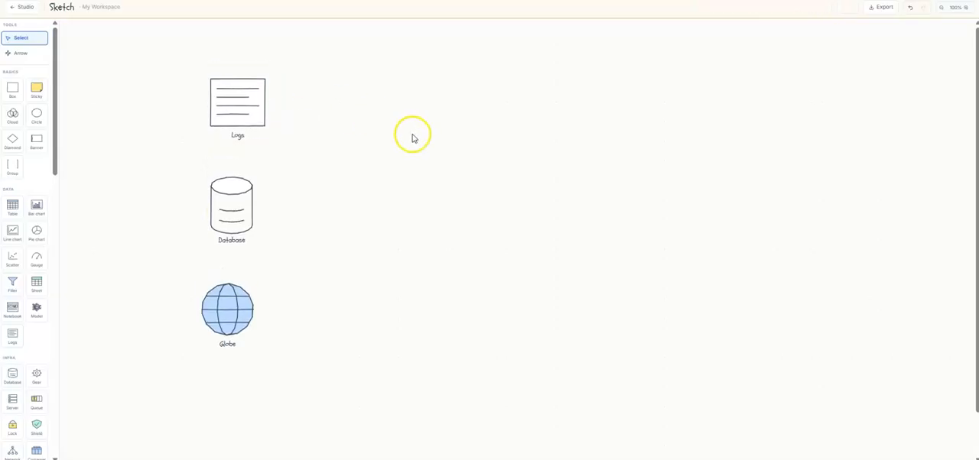
# Add a Scientist figure from the People set and place it near the canvas's top edge, right of the Logs shape
pyautogui.scroll(-3, 55, 268)
pyautogui.scroll(-7, 53, 271)
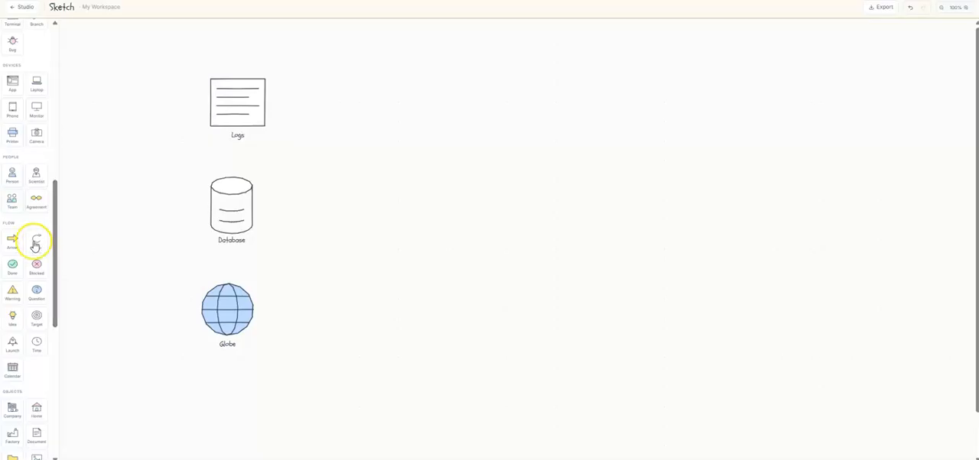
pyautogui.click(36, 174)
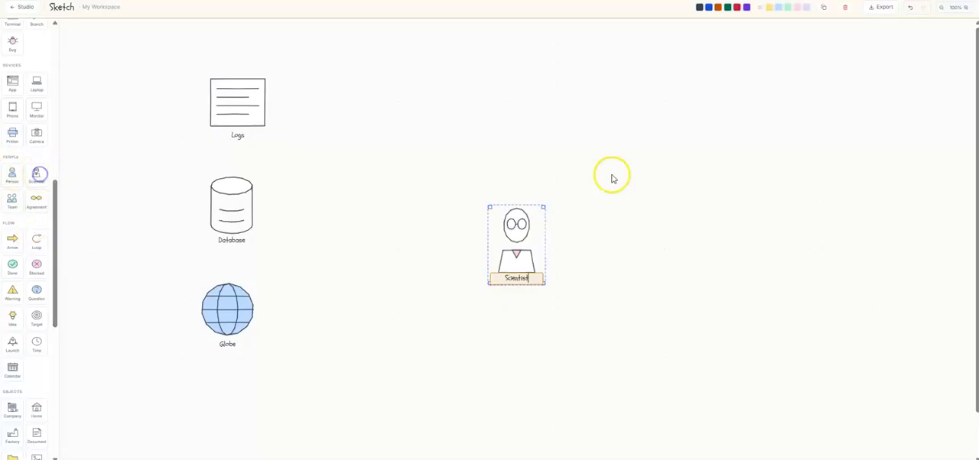
pyautogui.moveTo(529, 246); pyautogui.dragTo(435, 44)
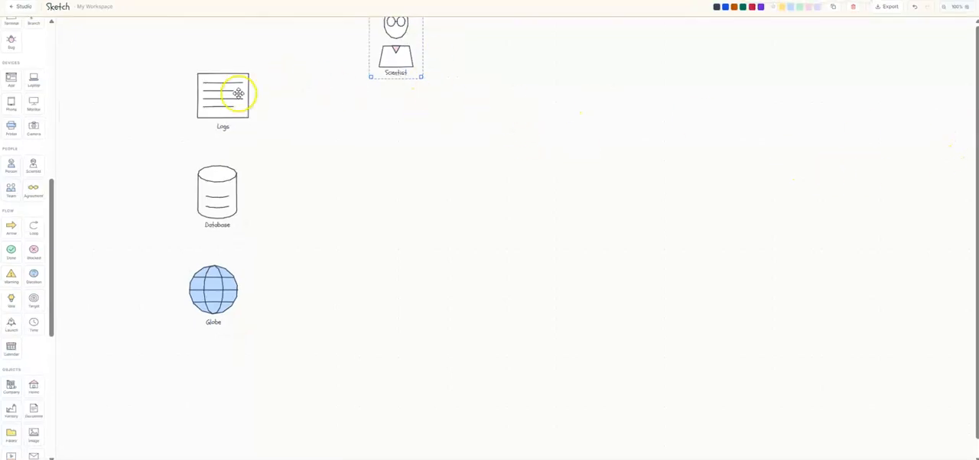
# Arrange the Logs, Database and Globe shapes in an aligned, evenly spaced column, lower and further right, and nudge the Scientist slightly down
pyautogui.moveTo(219, 207); pyautogui.dragTo(256, 210)
pyautogui.moveTo(232, 291); pyautogui.dragTo(266, 313)
pyautogui.moveTo(233, 73); pyautogui.dragTo(271, 84)
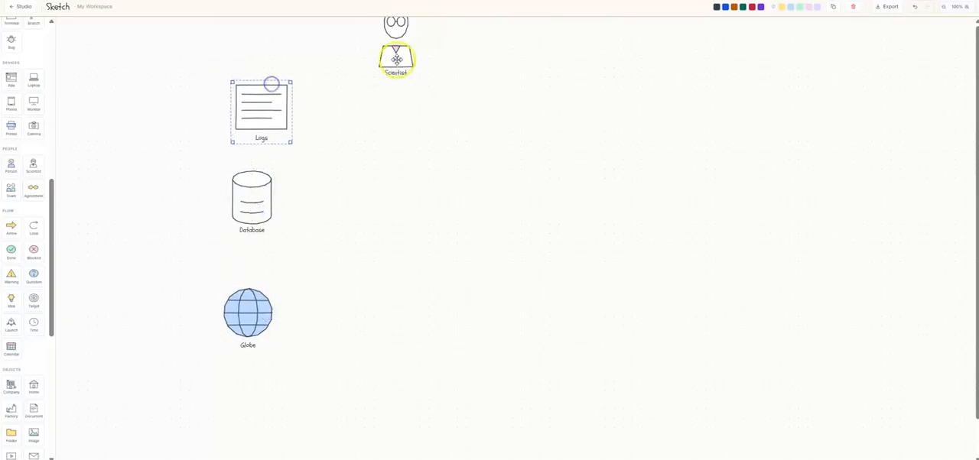
pyautogui.moveTo(396, 59); pyautogui.dragTo(392, 69)
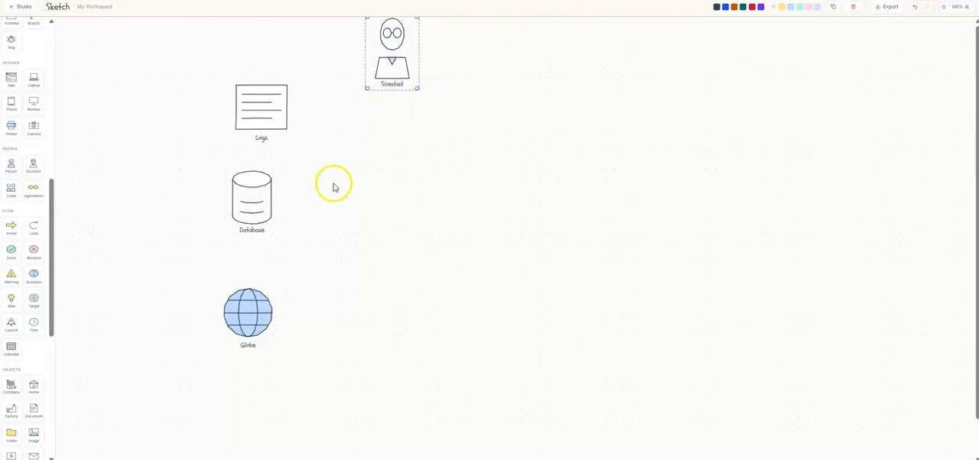
pyautogui.moveTo(244, 313); pyautogui.dragTo(248, 348)
pyautogui.moveTo(246, 210); pyautogui.dragTo(247, 264)
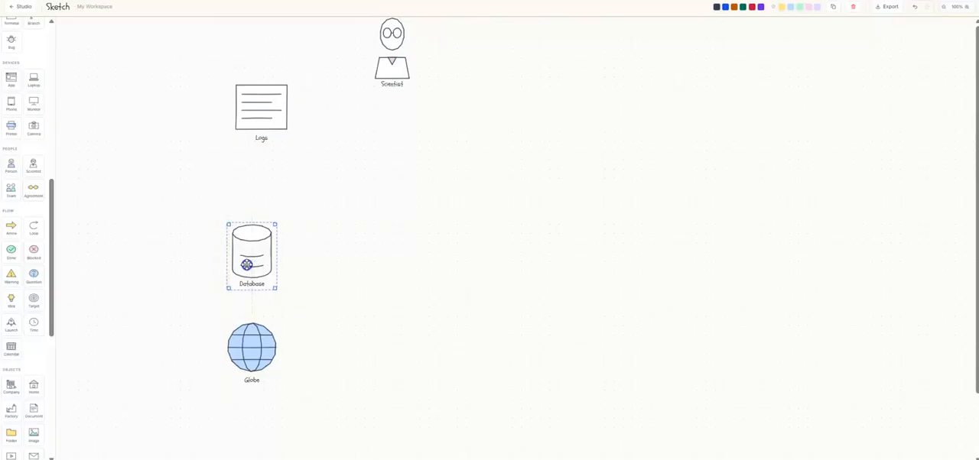
pyautogui.moveTo(273, 122); pyautogui.dragTo(270, 158)
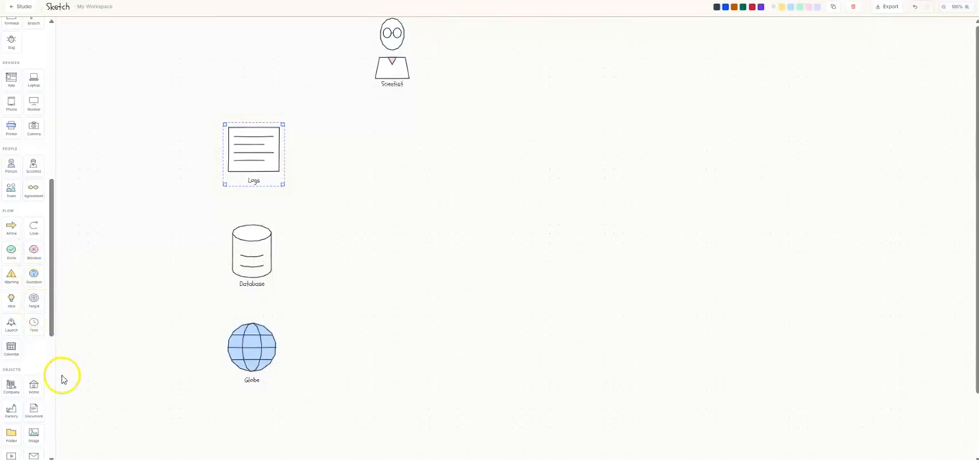
# Look through the shape library for a shape to represent data collection
pyautogui.scroll(-1, 61, 375)
pyautogui.scroll(-2, 28, 378)
pyautogui.scroll(-2, 28, 378)
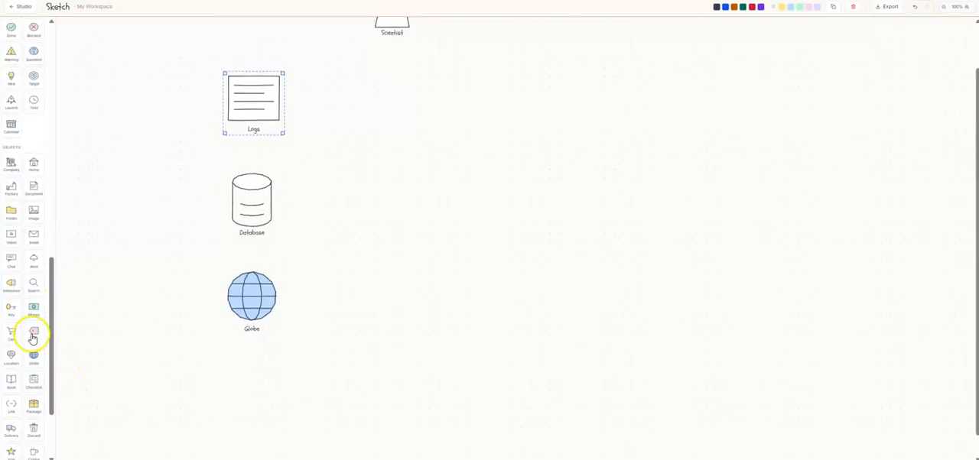
pyautogui.scroll(-1, 68, 375)
pyautogui.scroll(2, 31, 354)
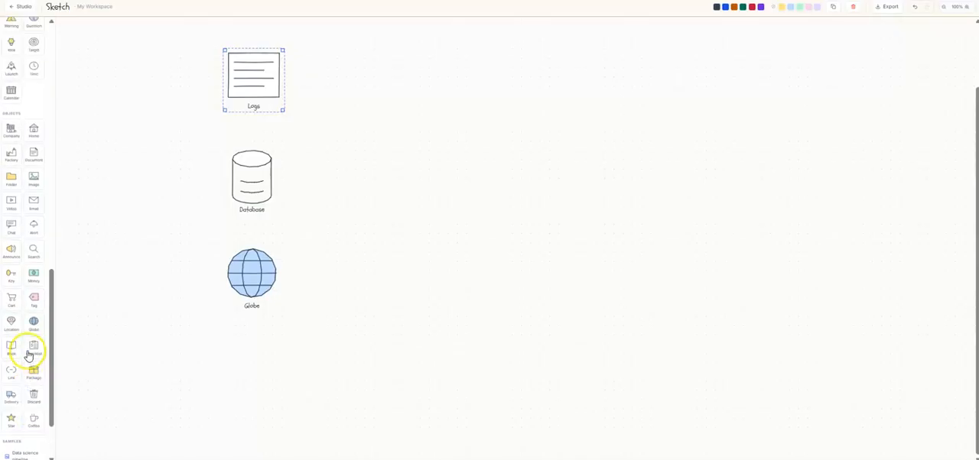
pyautogui.scroll(3, 34, 344)
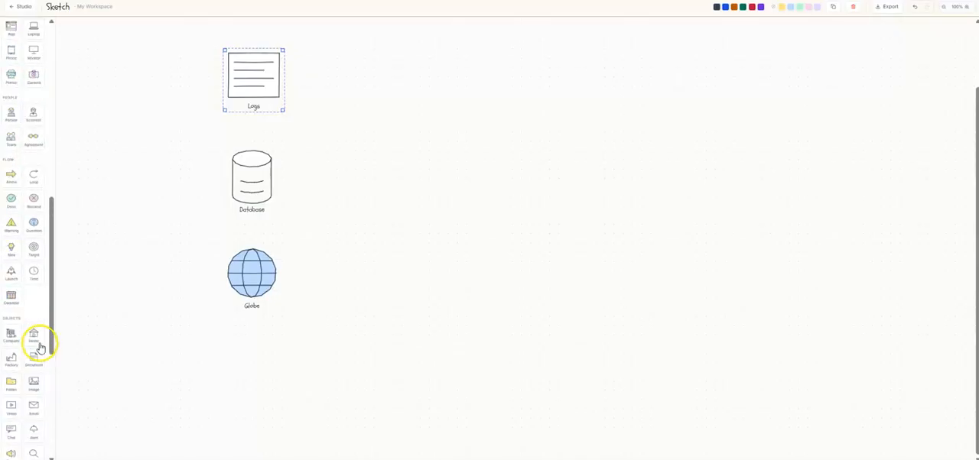
pyautogui.scroll(4, 32, 327)
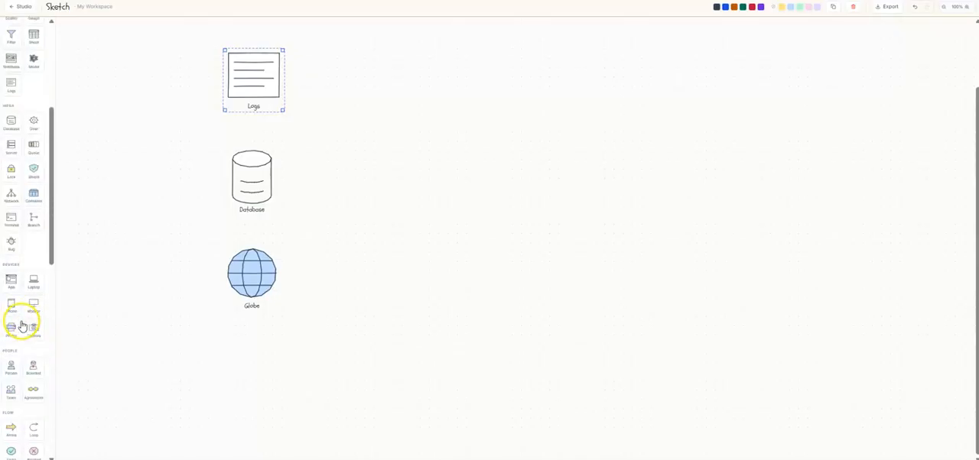
pyautogui.scroll(4, 21, 325)
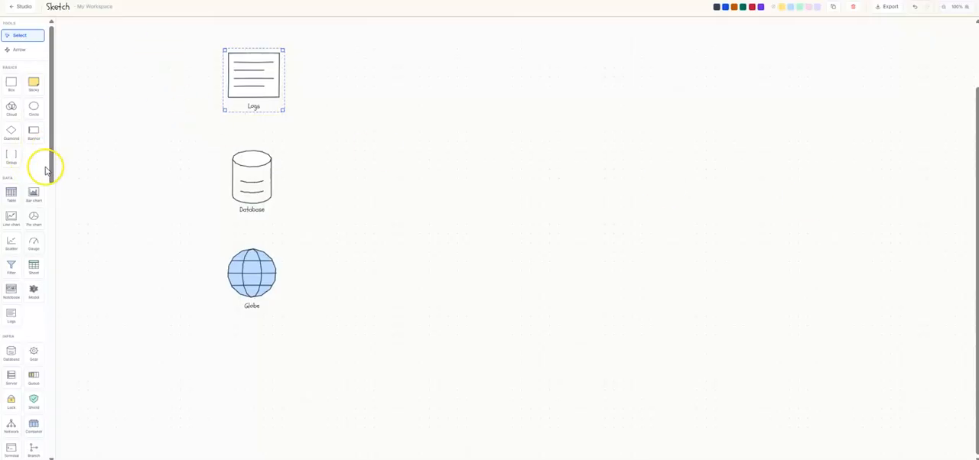
# Add a Filter funnel, label it Collect, and place it directly below the Scientist figure
pyautogui.click(13, 270)
pyautogui.scroll(2, 498, 248)
pyautogui.moveTo(516, 300); pyautogui.dragTo(399, 144)
pyautogui.doubleClick(402, 183)
pyautogui.doubleClick(395, 184)
pyautogui.write('Co')
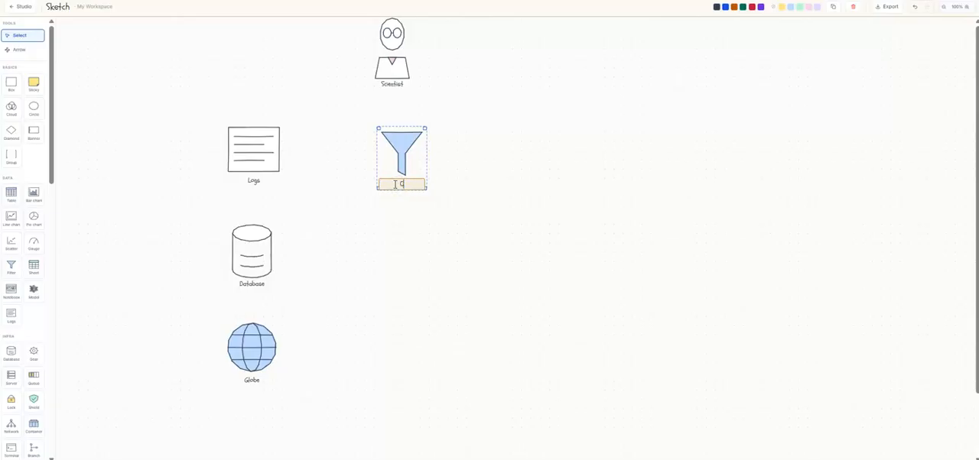
pyautogui.write('llect')
pyautogui.press('Return')
pyautogui.moveTo(387, 145); pyautogui.dragTo(377, 107)
# Draw arrows from the Logs, Database and Globe shapes to the Collect funnel
pyautogui.click(265, 156)
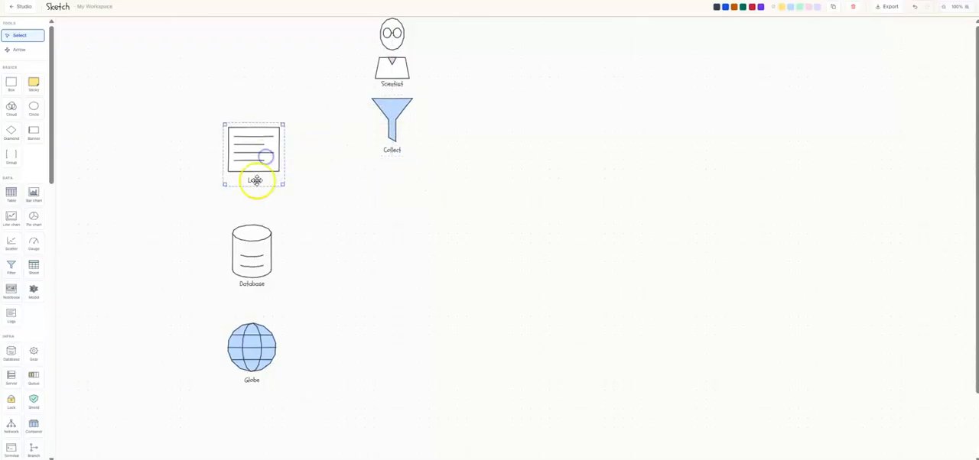
pyautogui.click(22, 51)
pyautogui.click(267, 163)
pyautogui.click(391, 113)
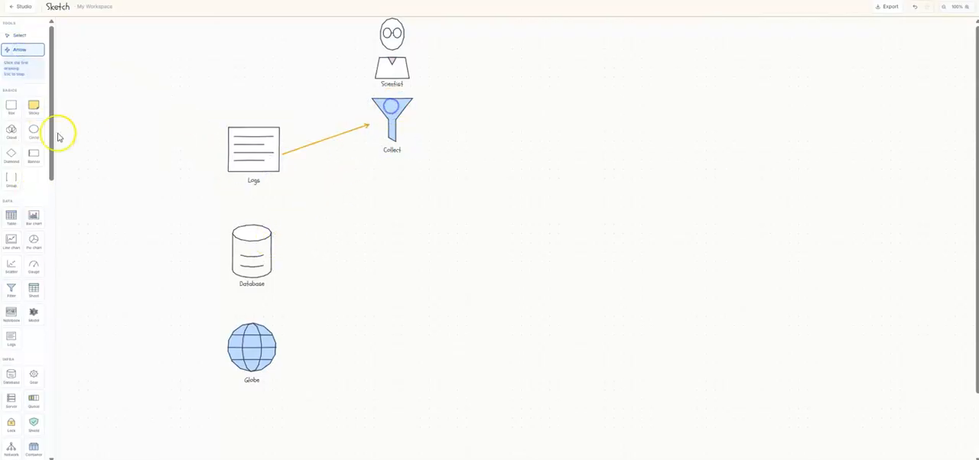
pyautogui.click(253, 253)
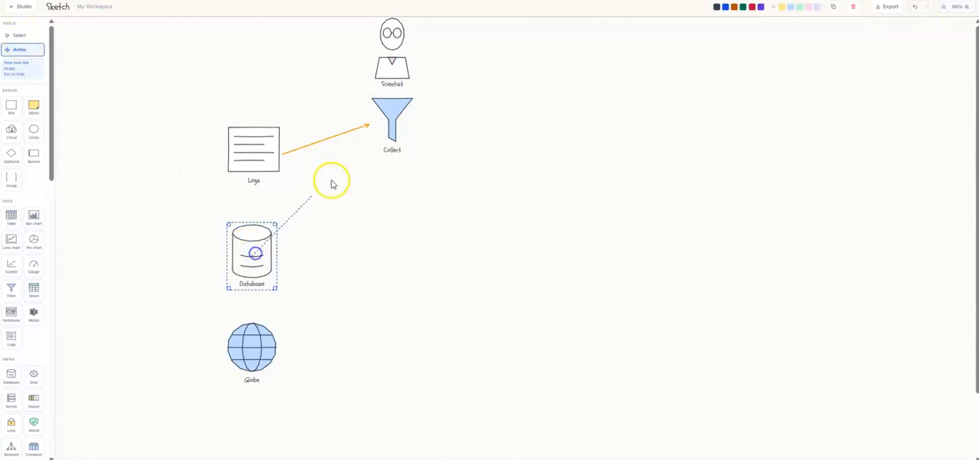
pyautogui.click(391, 120)
pyautogui.click(391, 126)
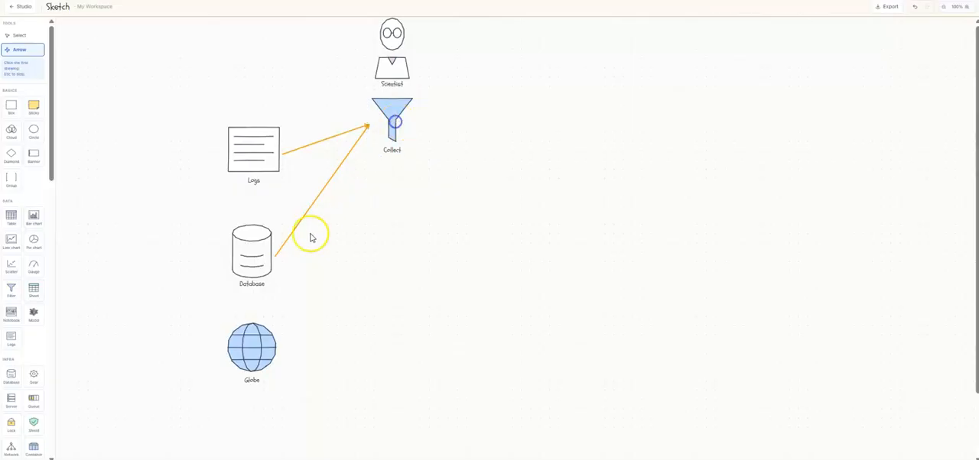
pyautogui.click(260, 356)
pyautogui.click(387, 132)
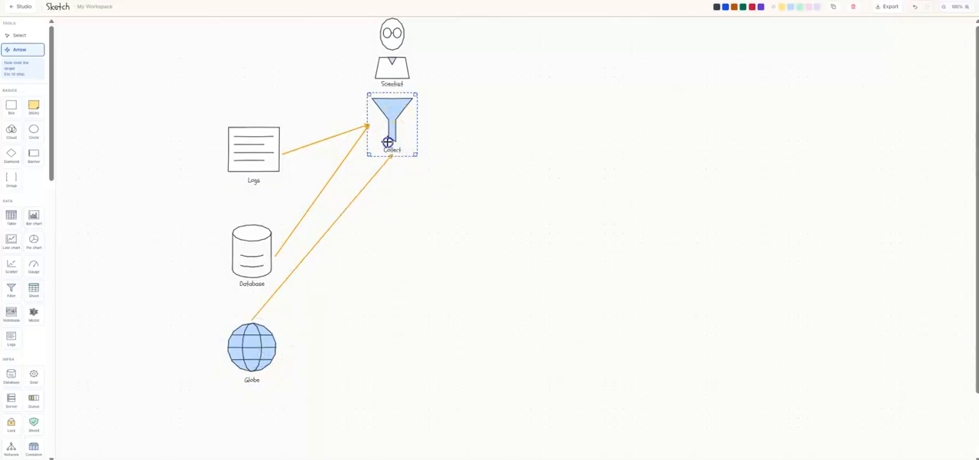
pyautogui.click(19, 36)
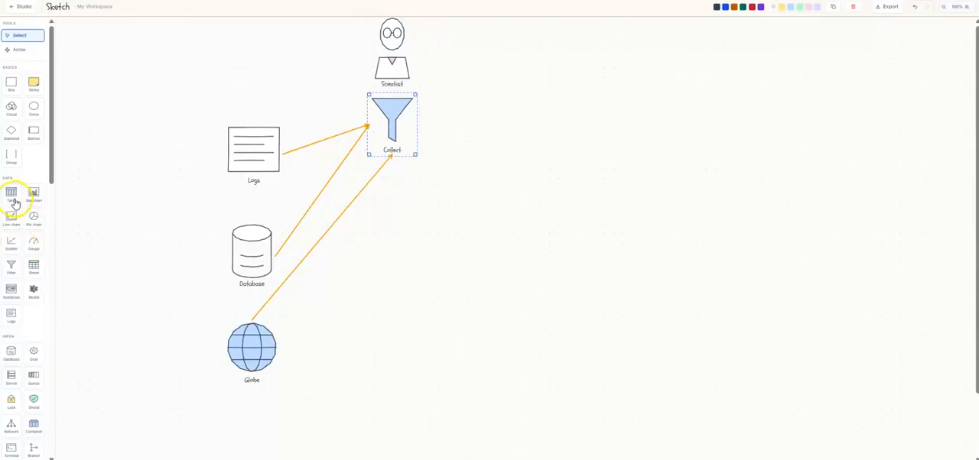
# Widen the Collect funnel and add a Table shape below it labelled "Preparation (cleaning & manipulation)"
pyautogui.moveTo(414, 156); pyautogui.dragTo(482, 172)
pyautogui.moveTo(10, 194); pyautogui.dragTo(416, 240)
pyautogui.click(426, 268)
pyautogui.doubleClick(429, 274)
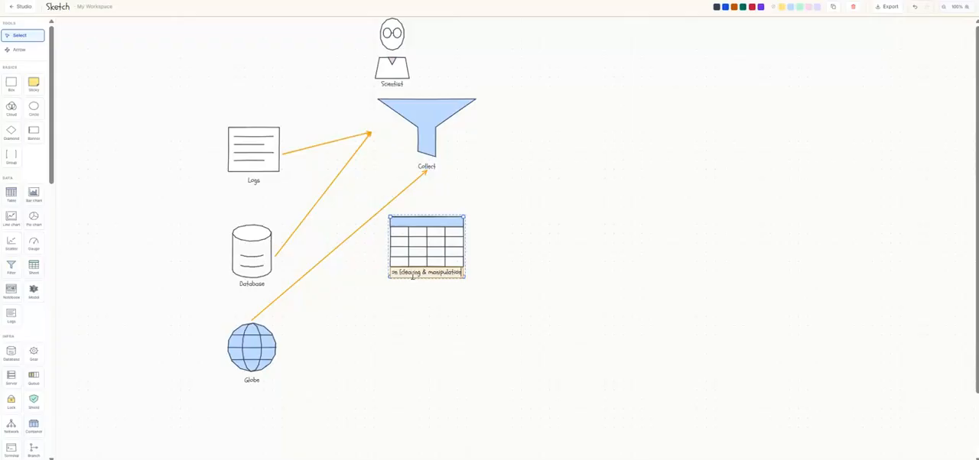
pyautogui.press('Return')
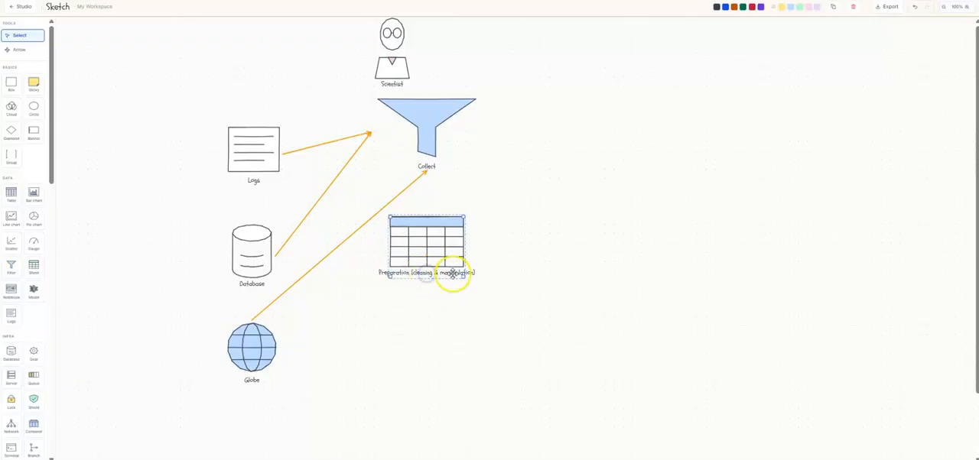
pyautogui.doubleClick(449, 273)
# Color the Preparation table red, center it under the Collect funnel, and enlarge it to about the funnel's width
pyautogui.click(752, 8)
pyautogui.click(417, 335)
pyautogui.moveTo(447, 223)
pyautogui.mouseDown()
pyautogui.moveTo(463, 230)
pyautogui.moveTo(455, 231)
pyautogui.mouseUp()
pyautogui.click(426, 130)
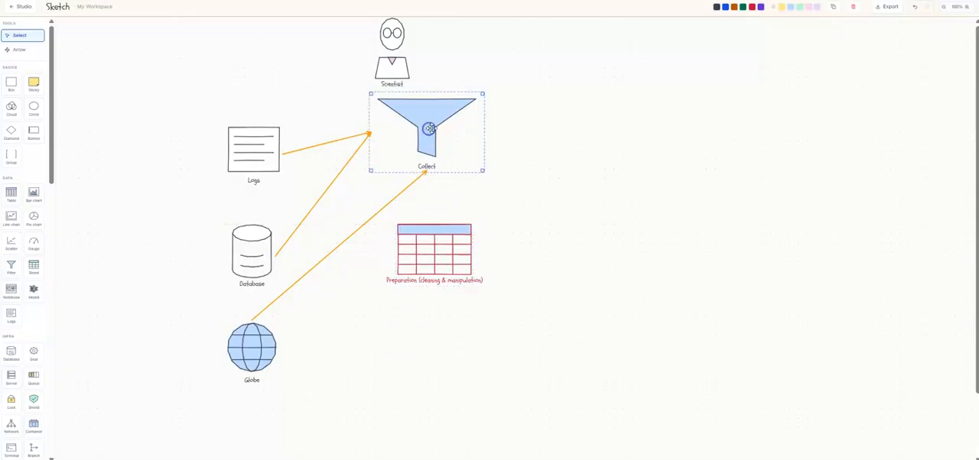
pyautogui.click(459, 265)
pyautogui.moveTo(472, 286)
pyautogui.mouseDown()
pyautogui.moveTo(467, 278)
pyautogui.moveTo(500, 290)
pyautogui.moveTo(464, 272)
pyautogui.mouseUp()
# Move the Logs, Database and Globe shapes up and further left, away from the Collect funnel
pyautogui.moveTo(264, 166); pyautogui.dragTo(231, 136)
pyautogui.moveTo(234, 228); pyautogui.dragTo(193, 196)
pyautogui.moveTo(254, 344); pyautogui.dragTo(206, 329)
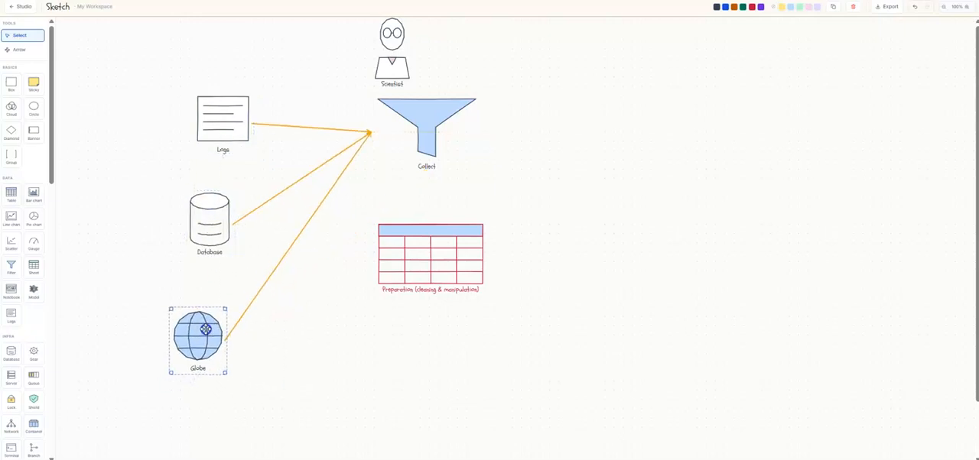
pyautogui.click(426, 136)
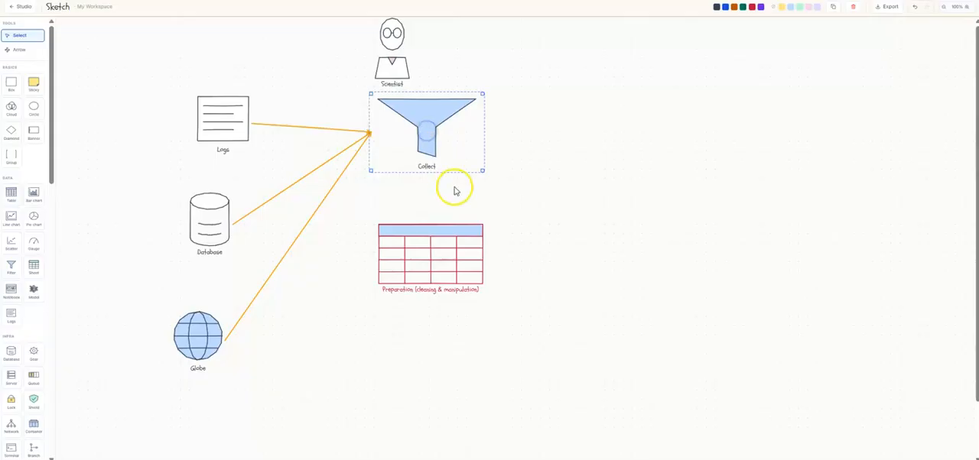
# Draw an arrow from the Collect funnel to the Preparation table and move the table up slightly so the arrow runs vertically
pyautogui.click(19, 50)
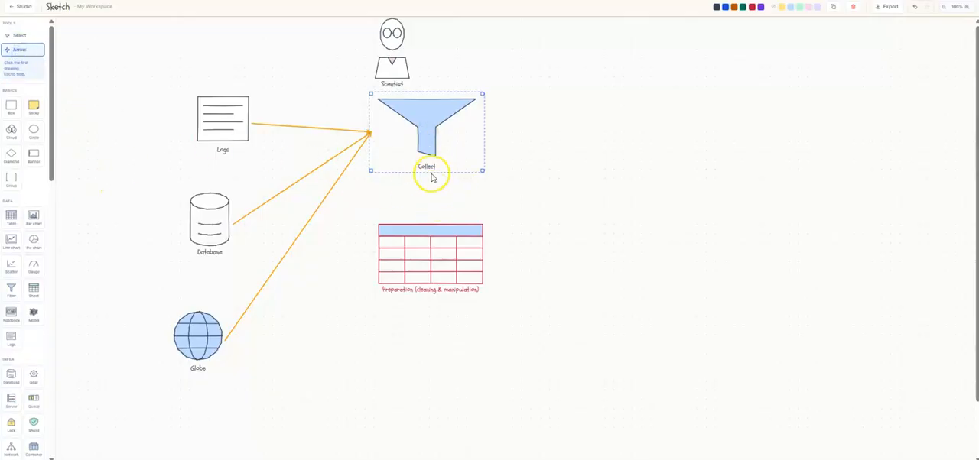
pyautogui.click(420, 161)
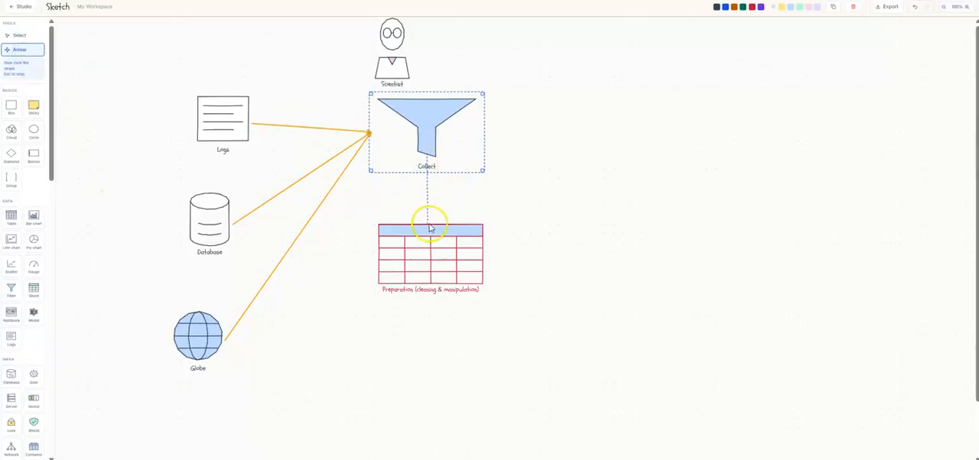
pyautogui.click(430, 224)
pyautogui.click(422, 227)
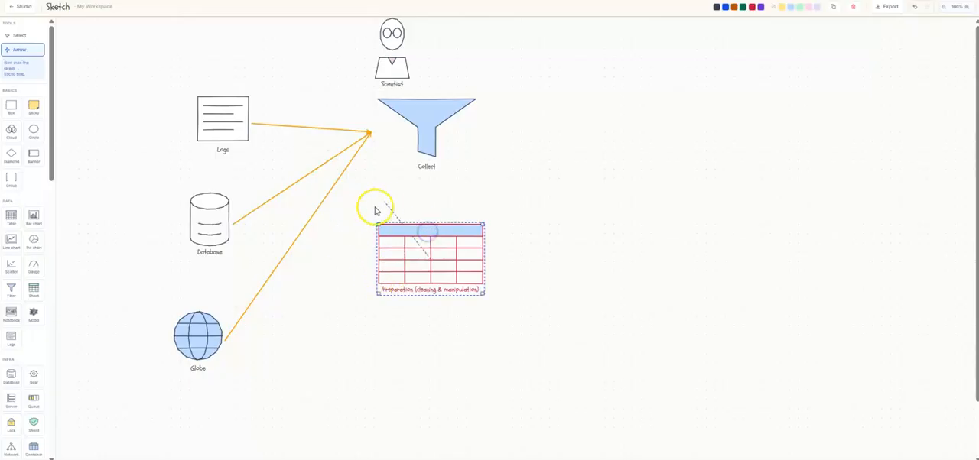
pyautogui.click(25, 48)
pyautogui.click(396, 131)
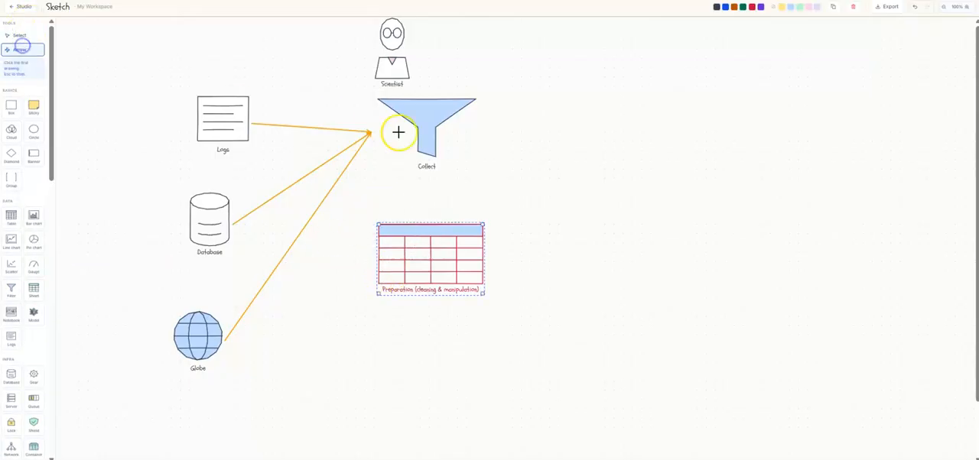
pyautogui.click(424, 264)
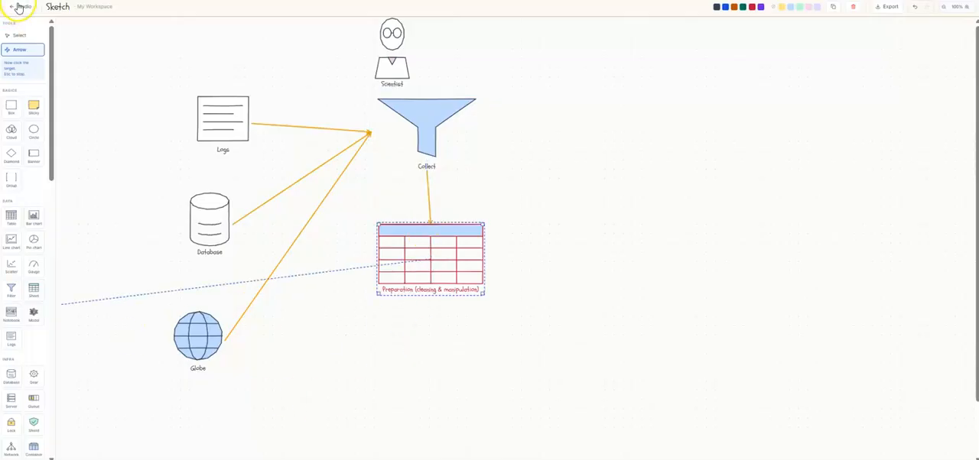
pyautogui.click(19, 35)
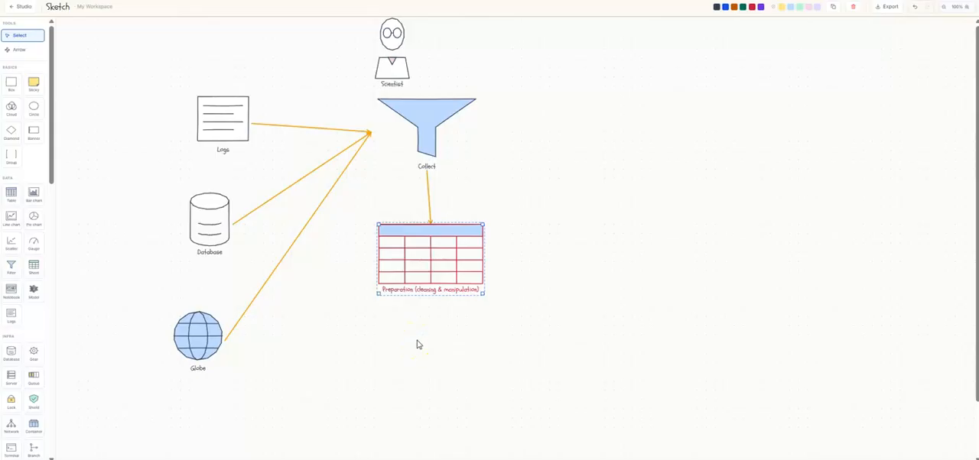
pyautogui.moveTo(446, 258); pyautogui.dragTo(444, 244)
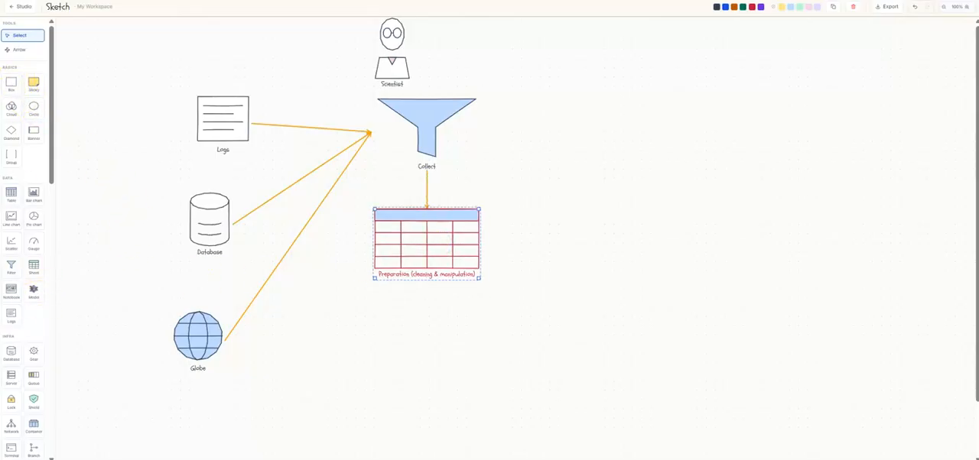
# Add a Table shape below the Preparation table, widen it to match, label it "Feature Engineering" and color it blue
pyautogui.click(9, 201)
pyautogui.moveTo(518, 224); pyautogui.dragTo(413, 317)
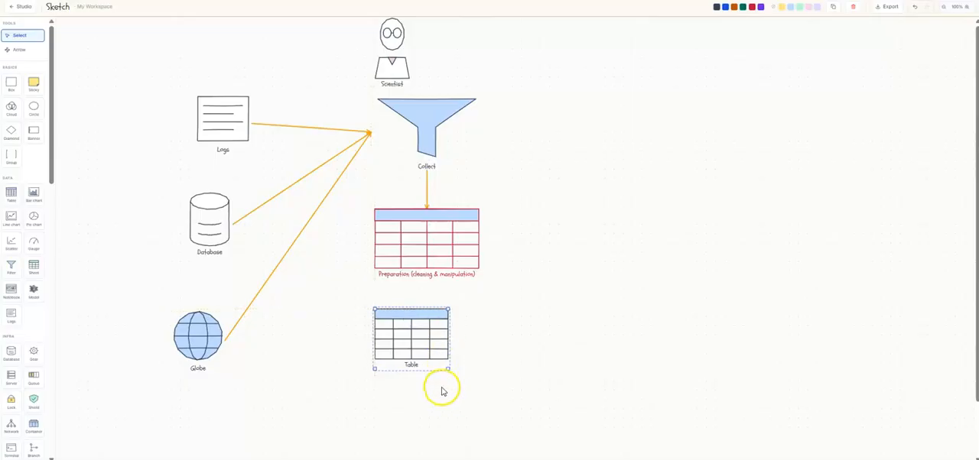
pyautogui.moveTo(449, 370); pyautogui.dragTo(452, 354)
pyautogui.doubleClick(428, 365)
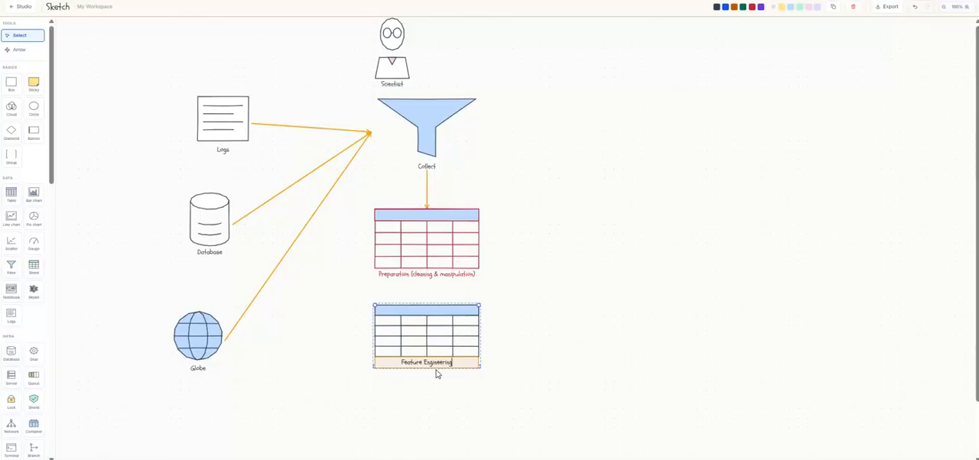
pyautogui.click(384, 427)
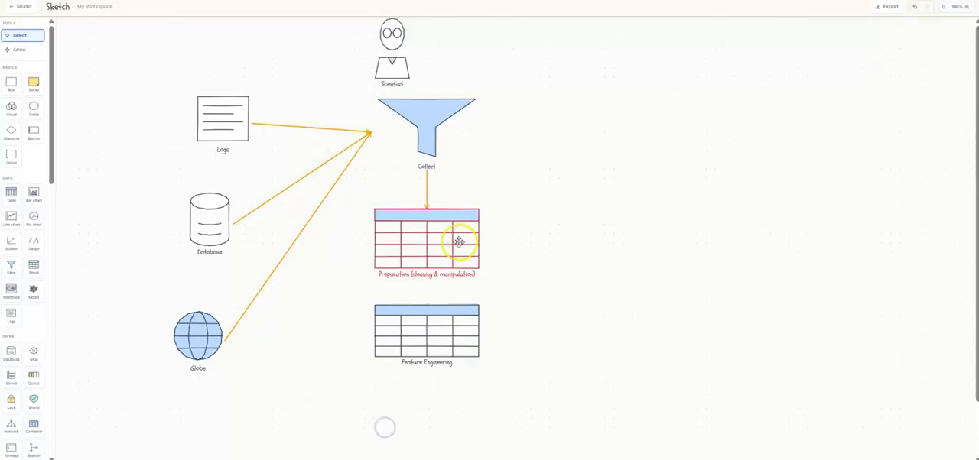
pyautogui.click(420, 319)
pyautogui.click(725, 7)
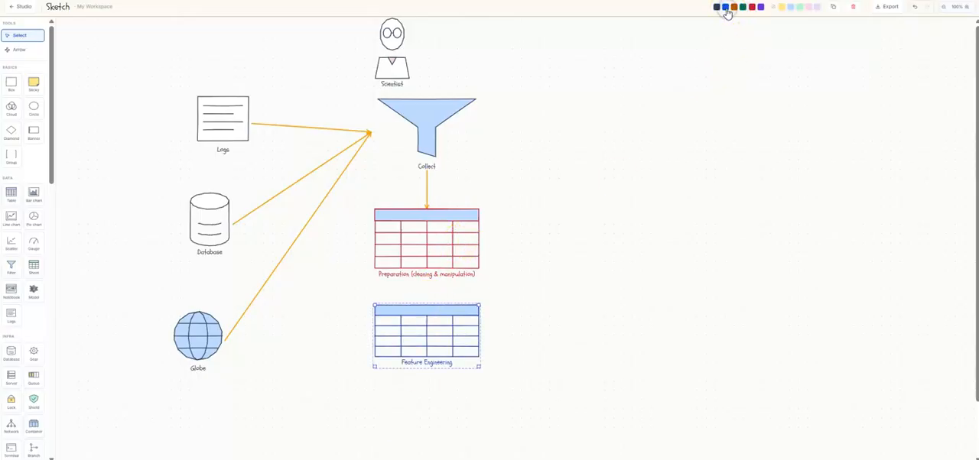
# Draw an arrow from the Preparation table to the Feature Engineering table
pyautogui.click(12, 50)
pyautogui.click(429, 243)
pyautogui.click(427, 323)
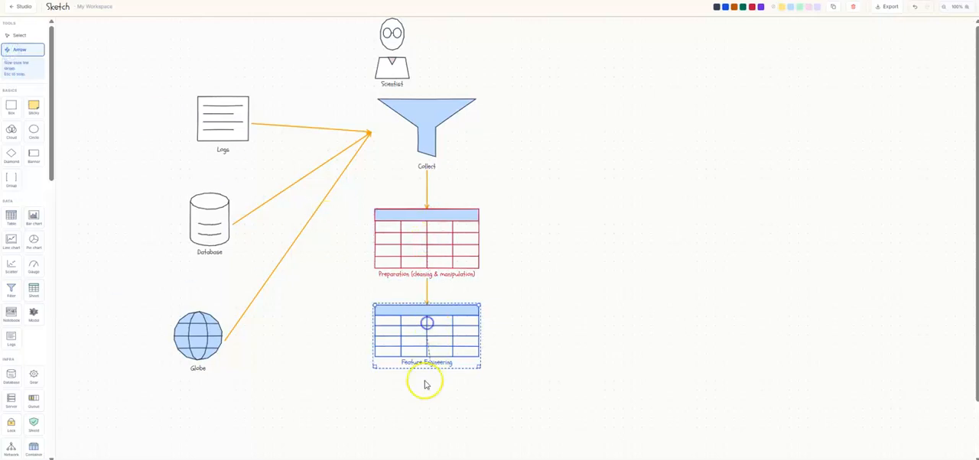
pyautogui.click(15, 35)
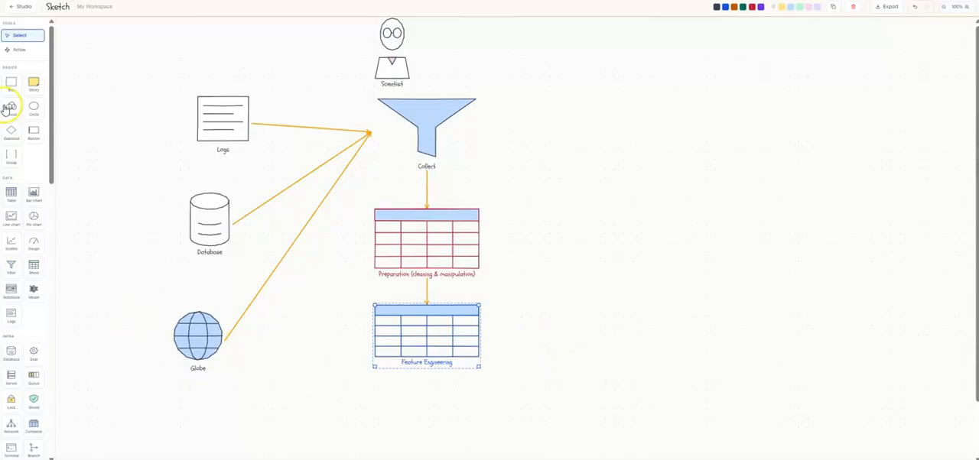
# Add a widened sticky note below the Feature Engineering table, labelled "split before features to training & testing data"
pyautogui.click(41, 94)
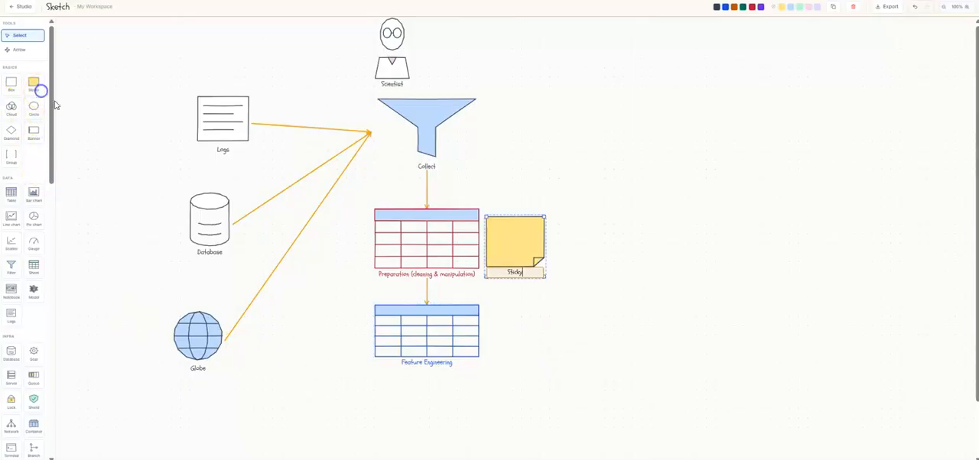
pyautogui.moveTo(516, 252); pyautogui.dragTo(395, 421)
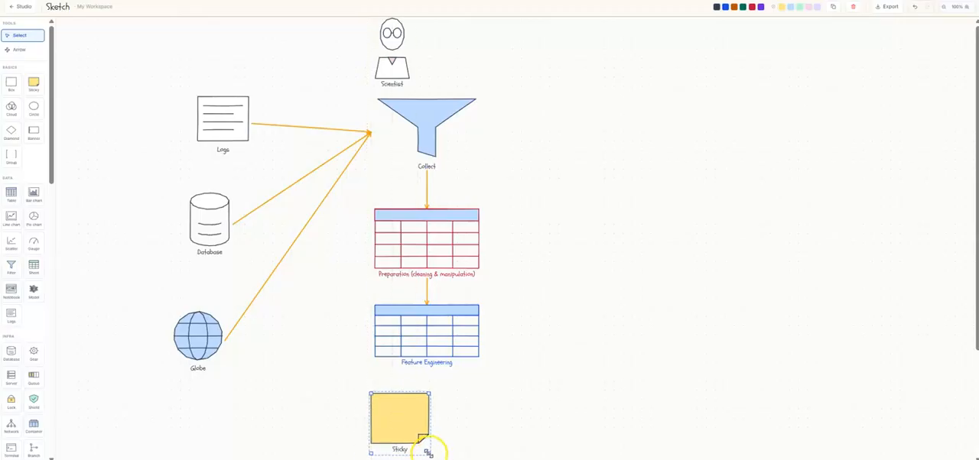
pyautogui.moveTo(429, 454); pyautogui.dragTo(484, 422)
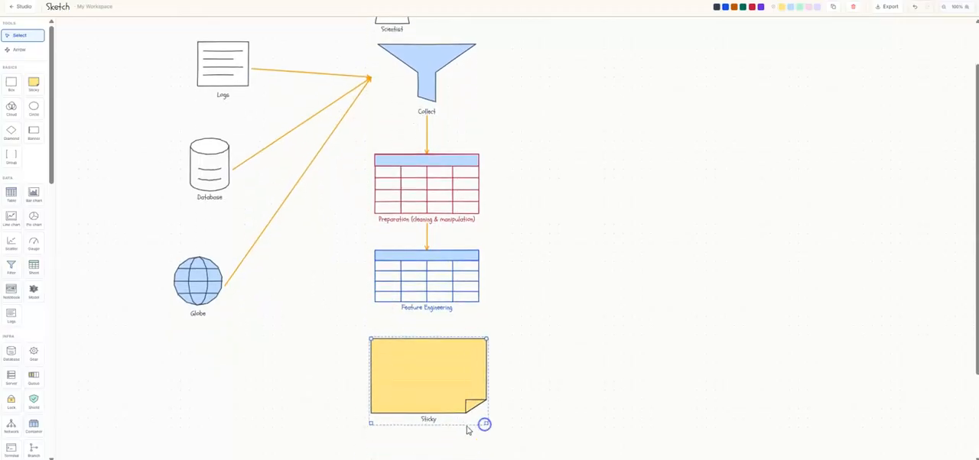
pyautogui.doubleClick(431, 418)
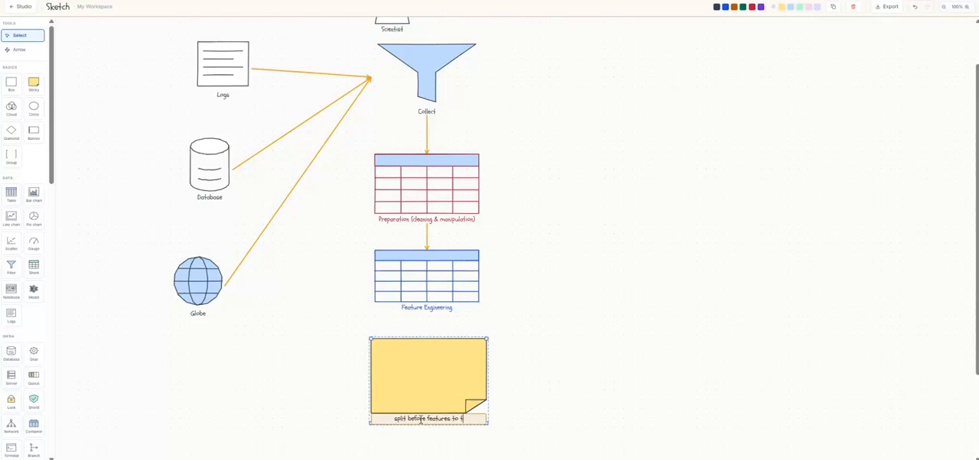
pyautogui.write('ining & testin')
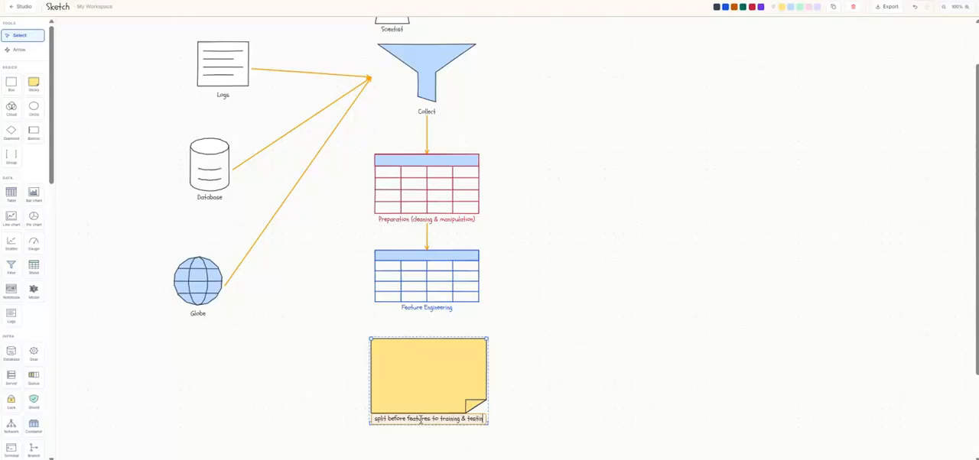
pyautogui.write('g data')
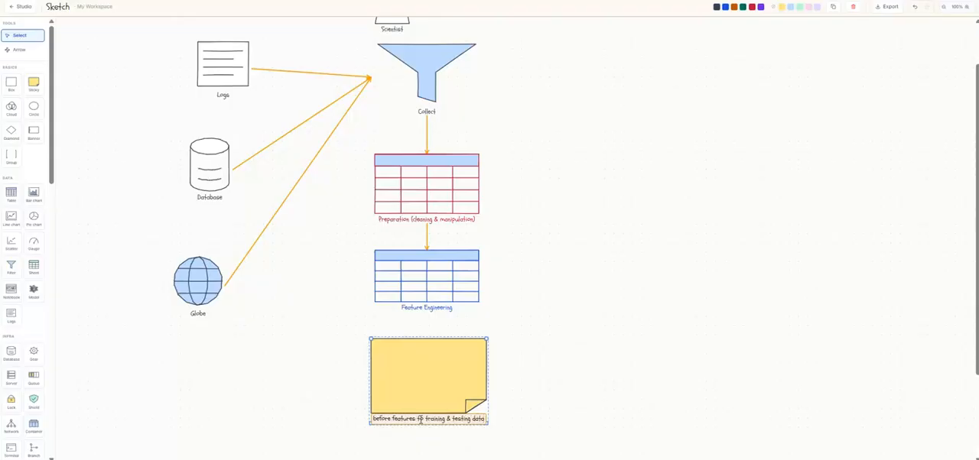
pyautogui.click(426, 438)
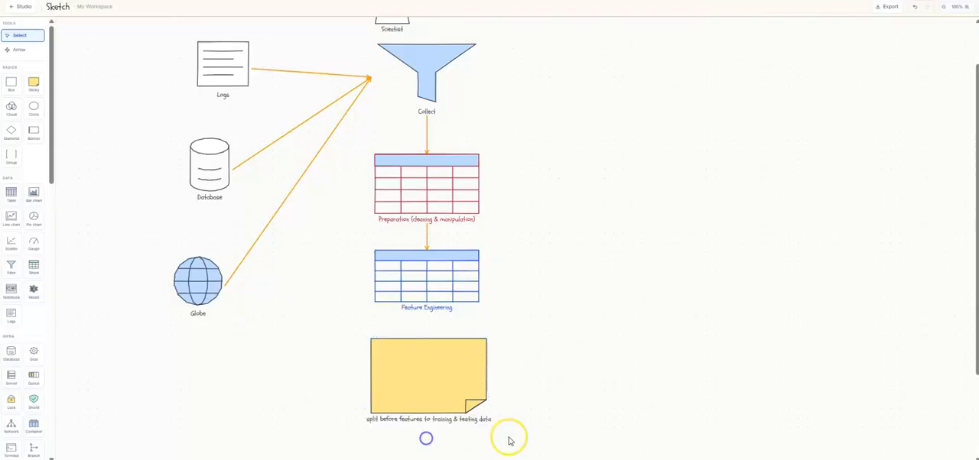
# Draw an arrow from the Feature Engineering table to the sticky note about splitting the data
pyautogui.click(437, 292)
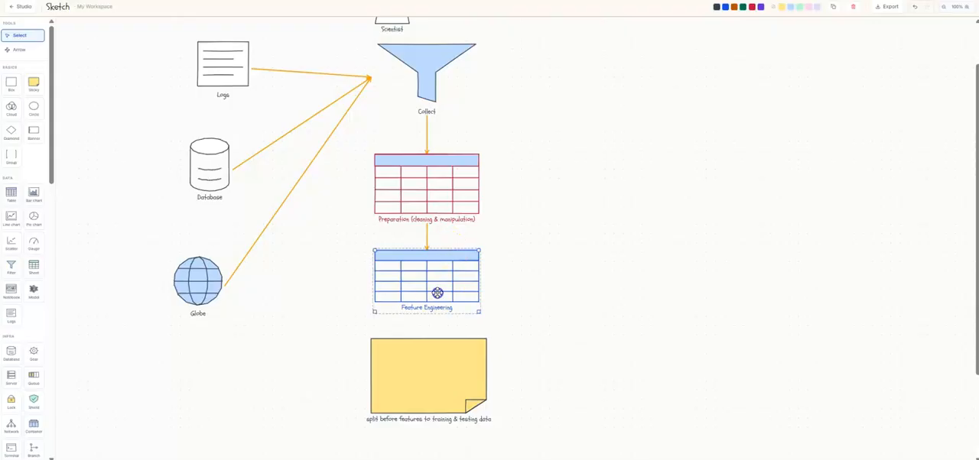
pyautogui.click(20, 51)
pyautogui.click(437, 285)
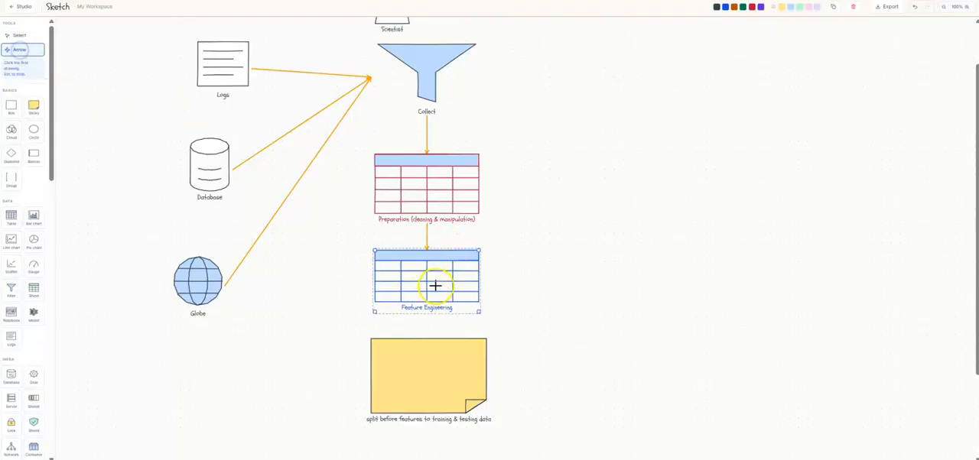
pyautogui.click(428, 403)
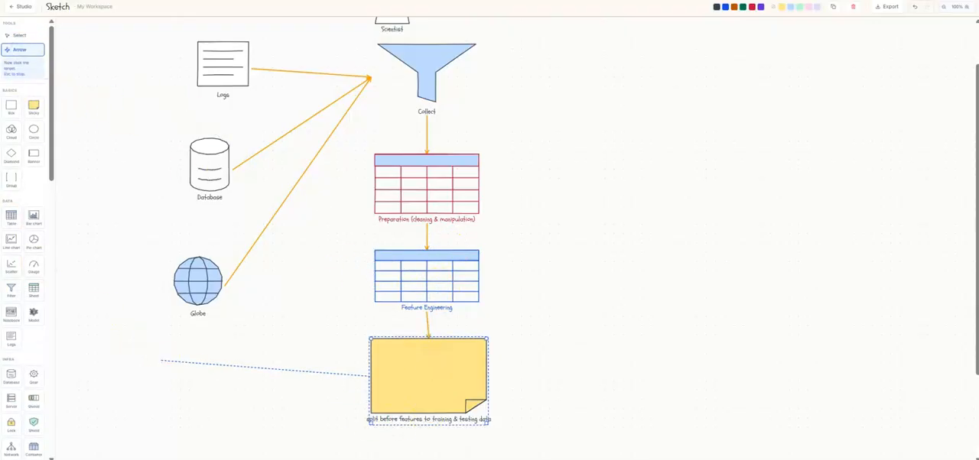
pyautogui.click(19, 35)
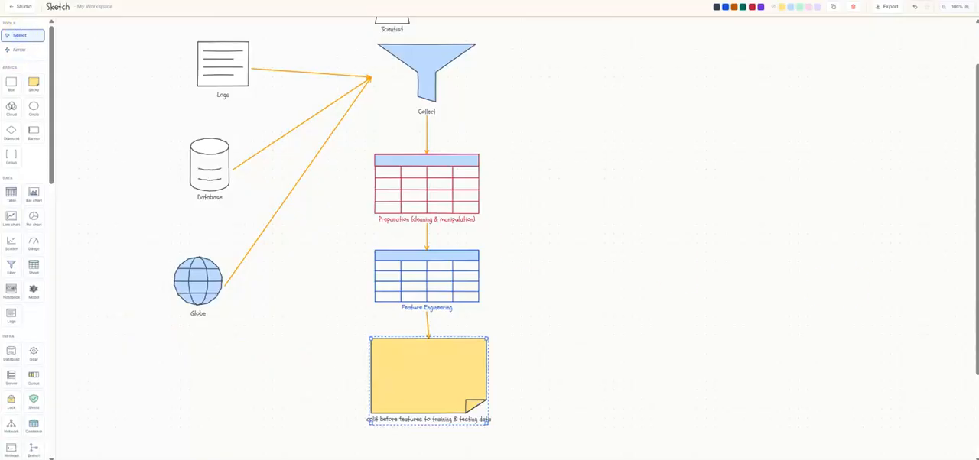
pyautogui.scroll(1, 850, 338)
pyautogui.scroll(-1, 809, 346)
pyautogui.click(448, 194)
pyautogui.scroll(1, 216, 181)
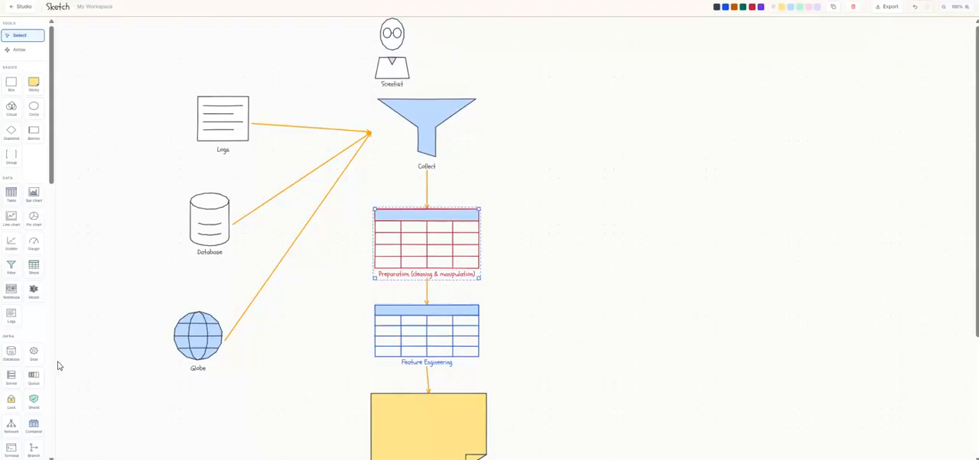
# Add a Notebook shape to the right of the Collect funnel and label it "Exploration or EDA"
pyautogui.click(39, 203)
pyautogui.click(11, 290)
pyautogui.moveTo(494, 244); pyautogui.dragTo(619, 109)
pyautogui.doubleClick(625, 142)
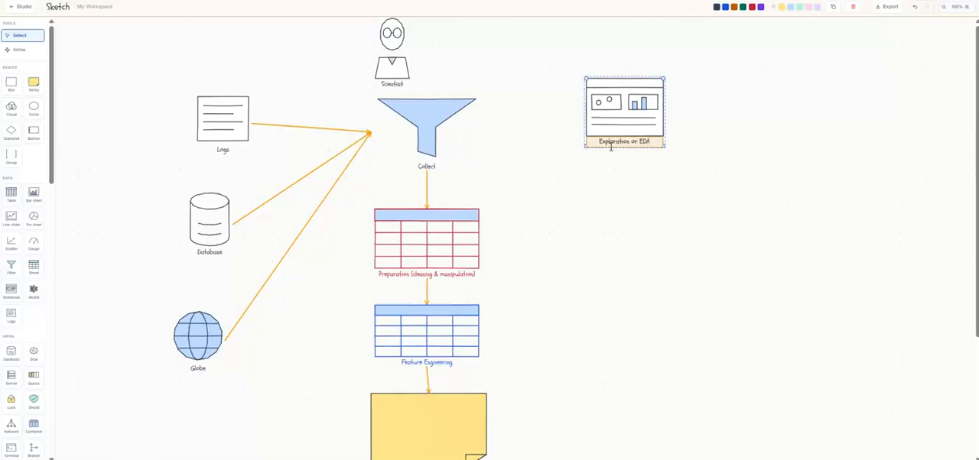
pyautogui.click(593, 193)
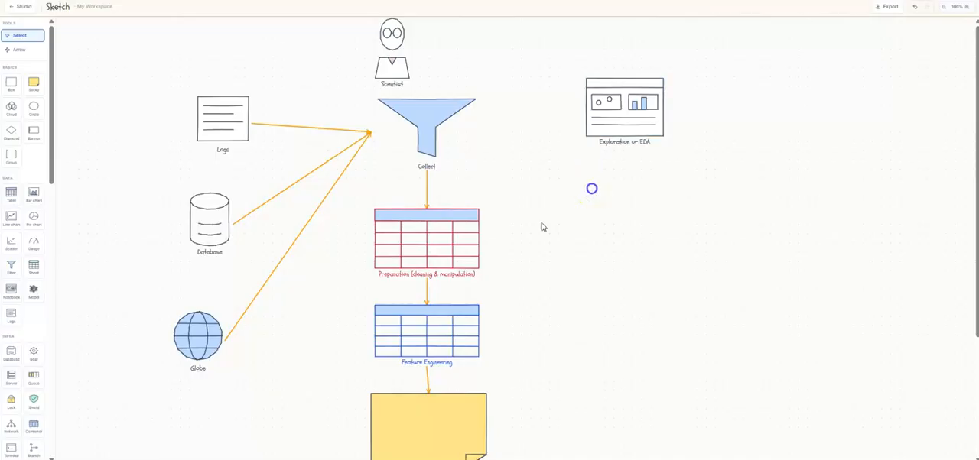
# Draw an arrow from the Preparation table to the "Exploration or EDA" notebook
pyautogui.click(466, 240)
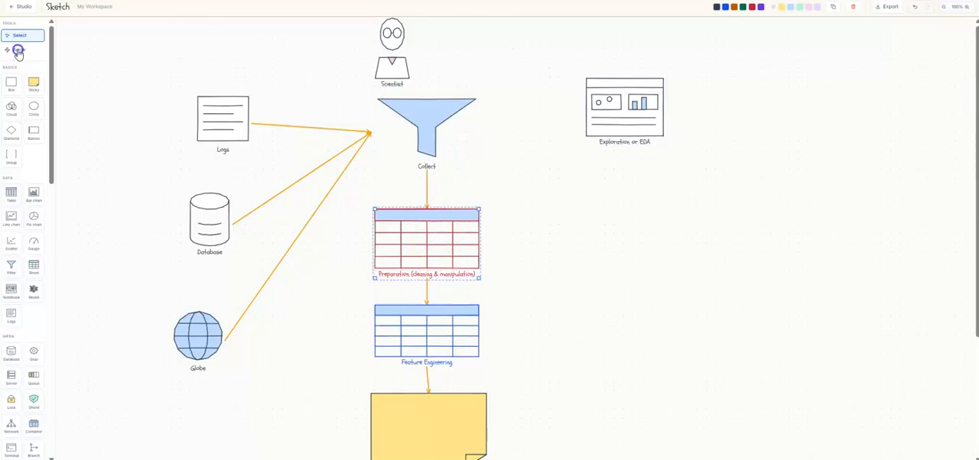
pyautogui.click(18, 50)
pyautogui.click(437, 244)
pyautogui.click(604, 116)
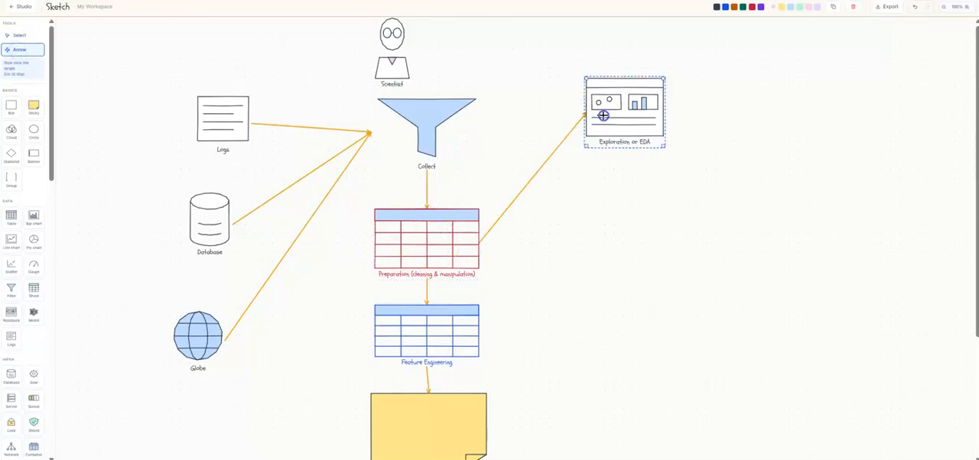
pyautogui.click(15, 34)
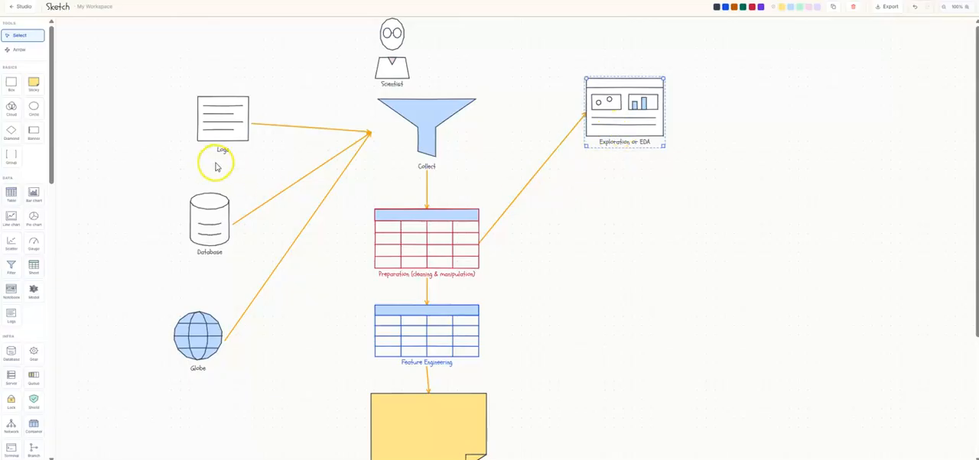
# Add a Model shape below the "Exploration or EDA" notebook and label it "Training the model"
pyautogui.scroll(-1, 31, 225)
pyautogui.scroll(1, 29, 225)
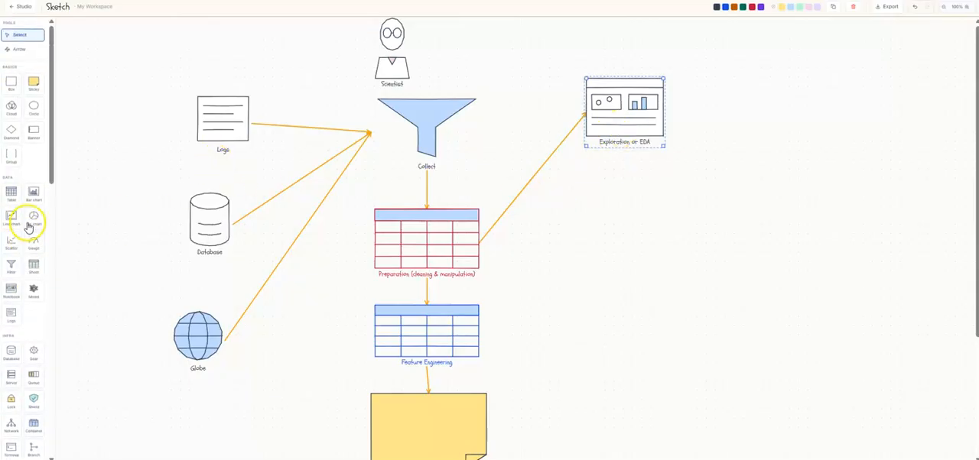
pyautogui.scroll(-1, 28, 224)
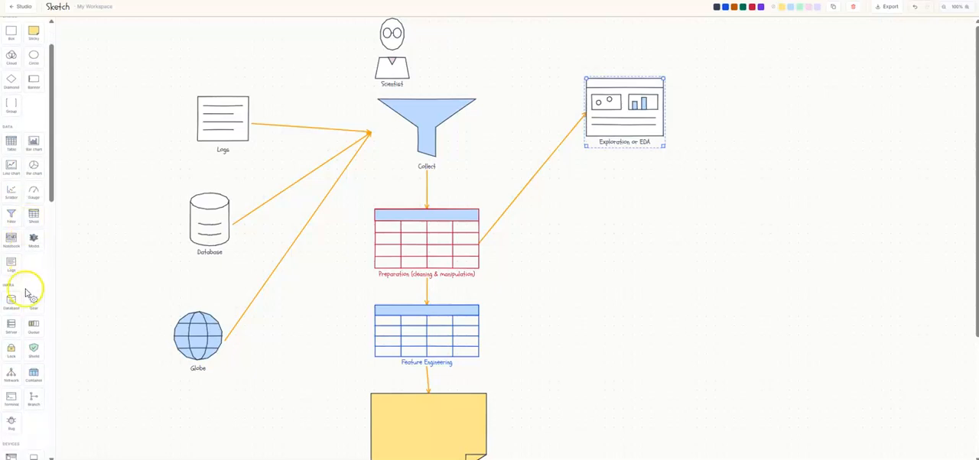
pyautogui.click(39, 246)
pyautogui.moveTo(523, 250); pyautogui.dragTo(628, 311)
pyautogui.doubleClick(636, 337)
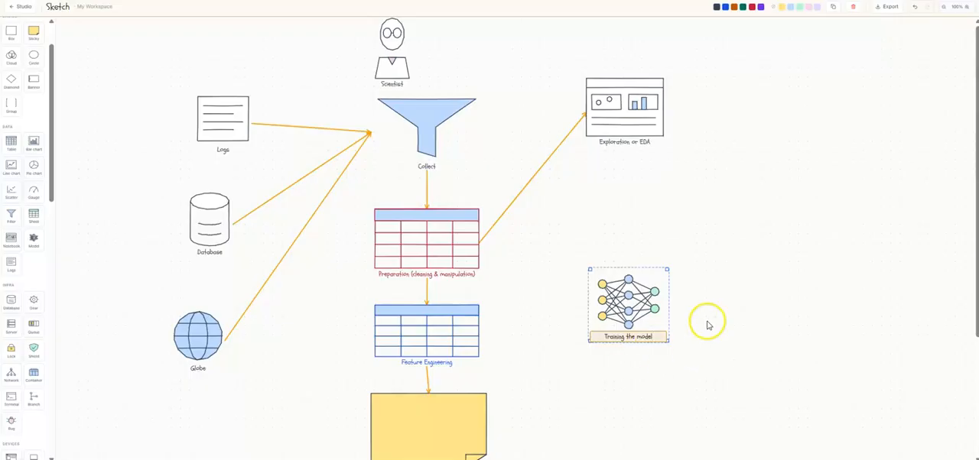
# Color the "Training the model" shape green and enlarge it to about one and a half times its size
pyautogui.click(743, 7)
pyautogui.click(730, 411)
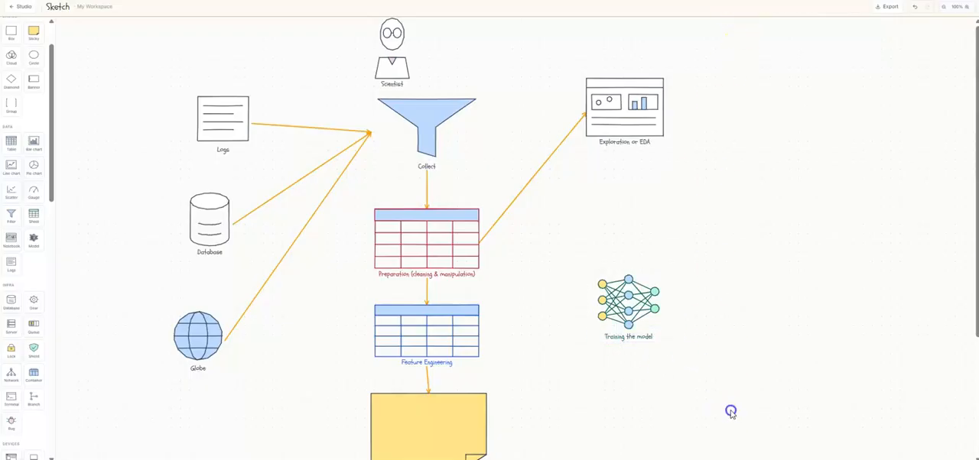
pyautogui.click(647, 326)
pyautogui.moveTo(660, 326); pyautogui.dragTo(696, 360)
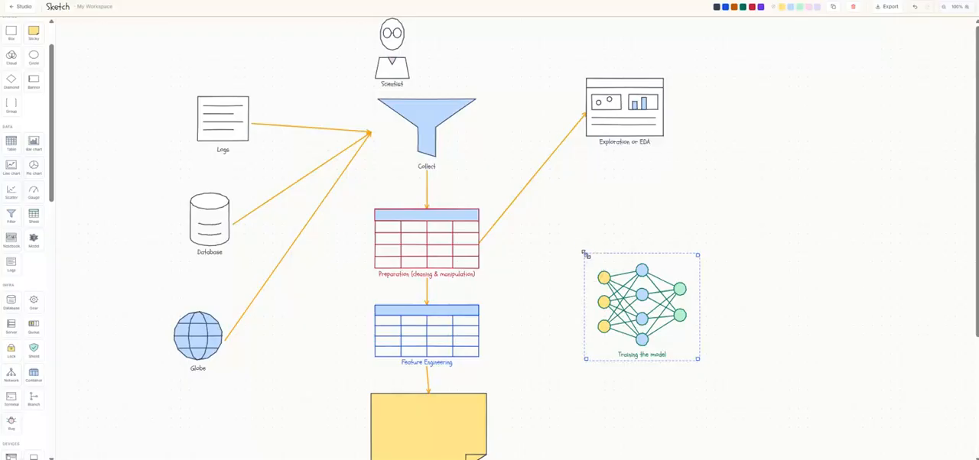
# Enlarge the "Training the model" shape slightly and draw an arrow to it from the Preparation table
pyautogui.moveTo(586, 254); pyautogui.dragTo(581, 251)
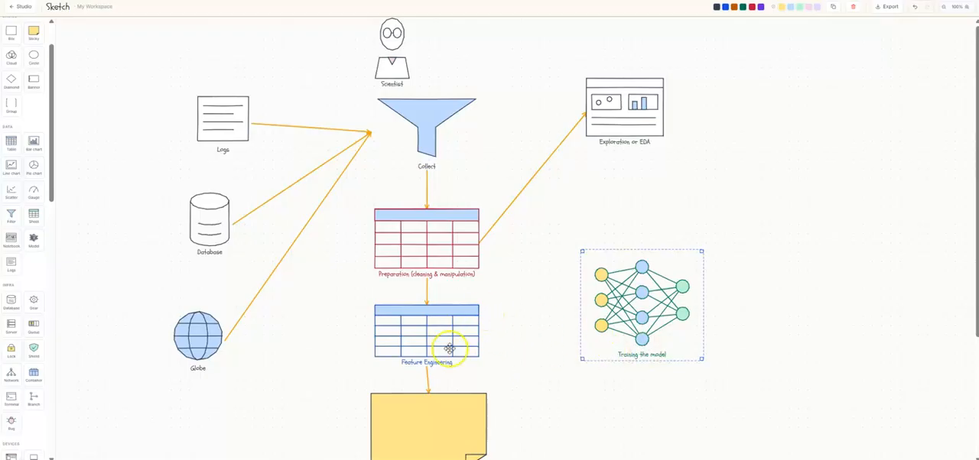
pyautogui.click(445, 260)
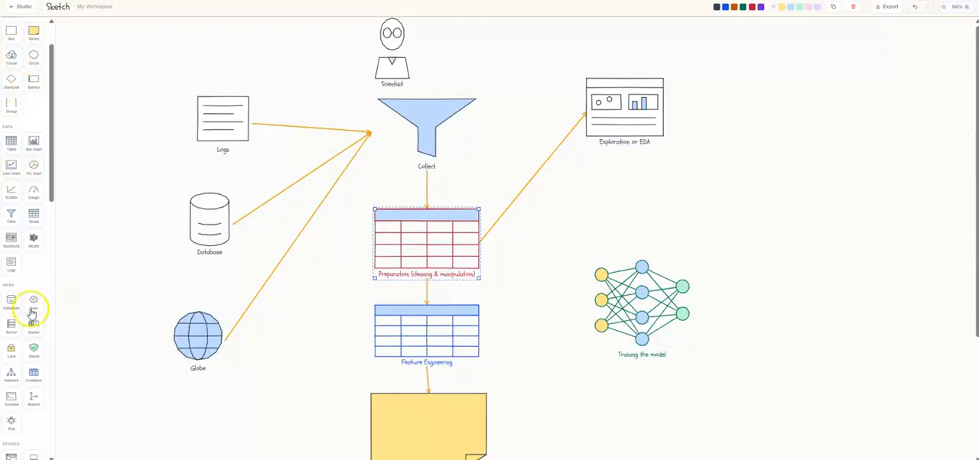
pyautogui.scroll(-2, 32, 303)
pyautogui.scroll(5, 30, 305)
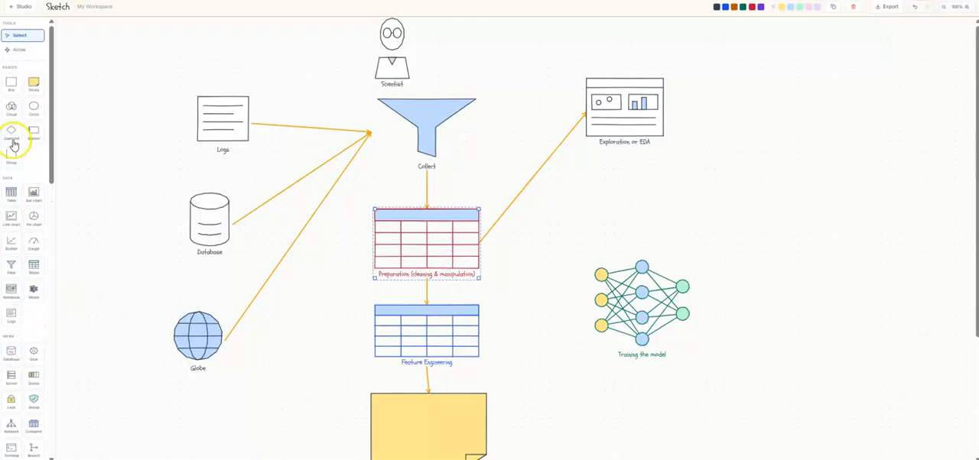
pyautogui.click(31, 51)
pyautogui.click(469, 266)
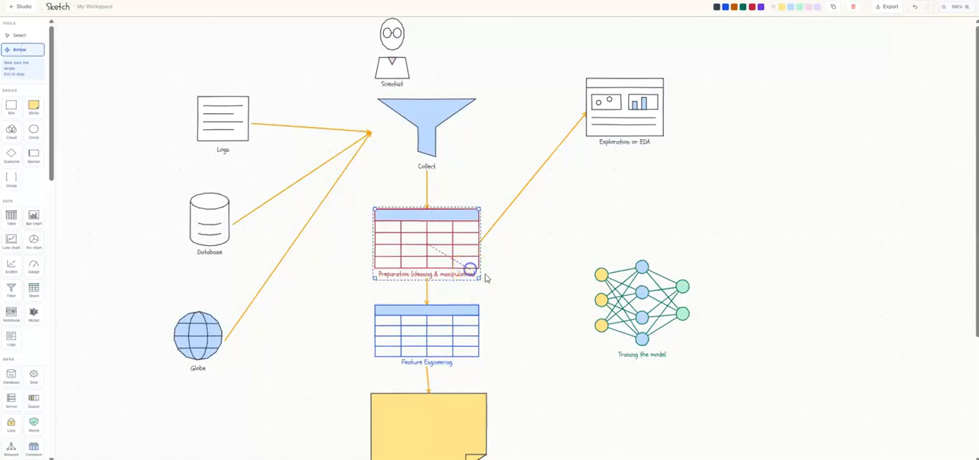
pyautogui.click(616, 318)
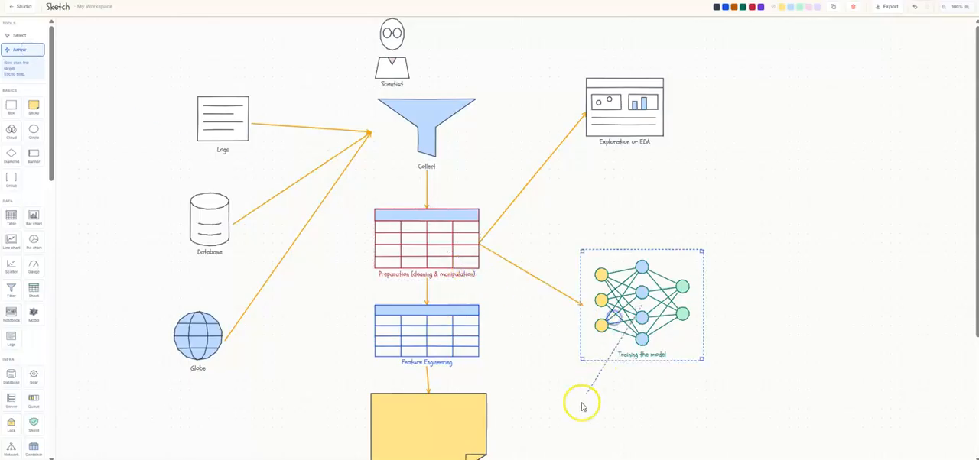
pyautogui.click(21, 36)
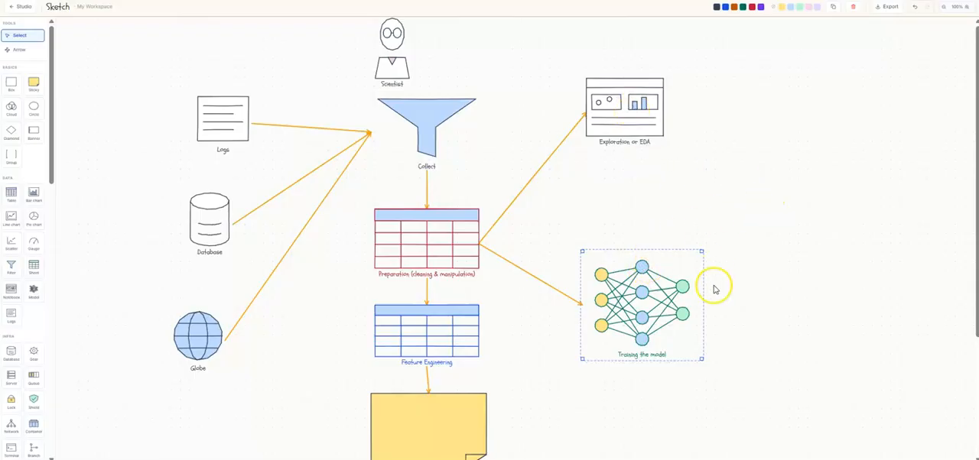
# Shift the "Training the model" shape slightly left so it sits more directly below the "Exploration or EDA" notebook
pyautogui.moveTo(691, 292); pyautogui.dragTo(680, 291)
pyautogui.click(647, 114)
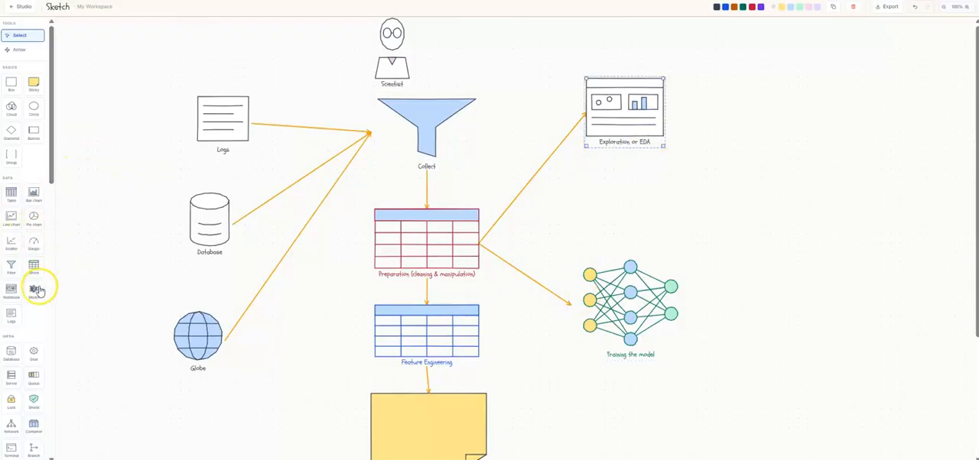
# Add a Bar chart shape to the right of the "Exploration or EDA" notebook, slightly lower, and open its label for editing
pyautogui.click(34, 195)
pyautogui.moveTo(530, 245); pyautogui.dragTo(807, 177)
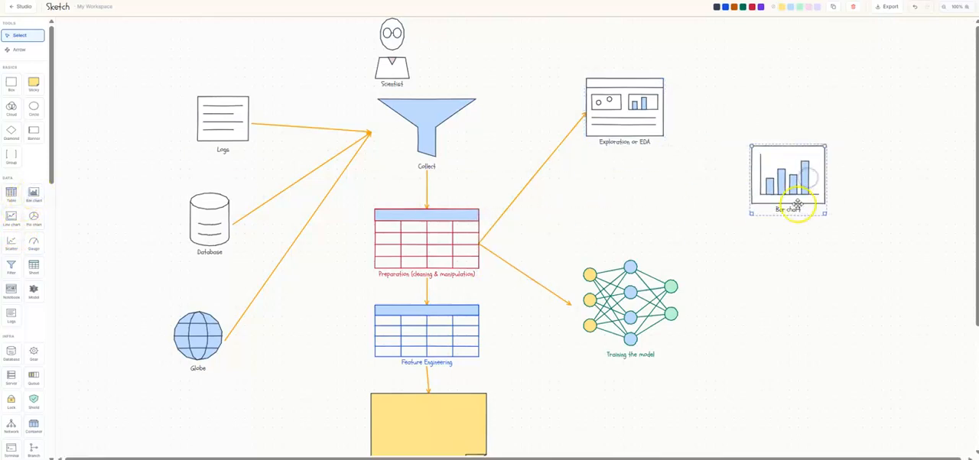
pyautogui.doubleClick(790, 209)
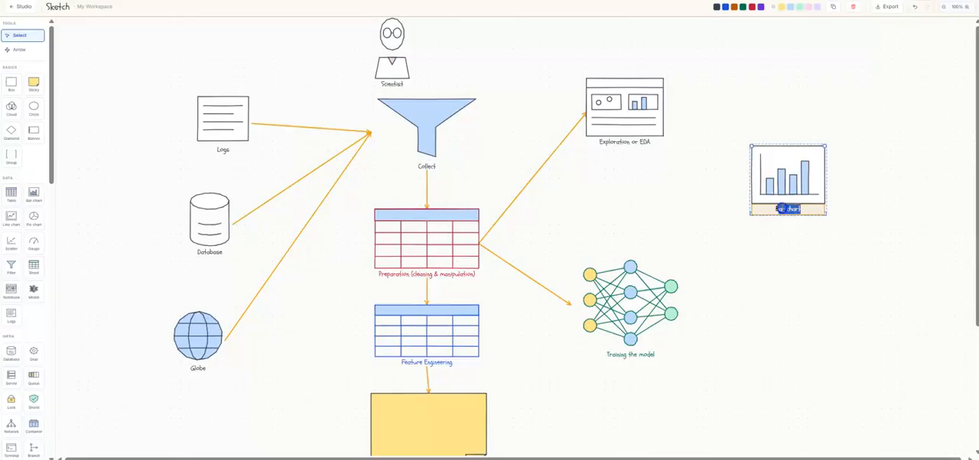